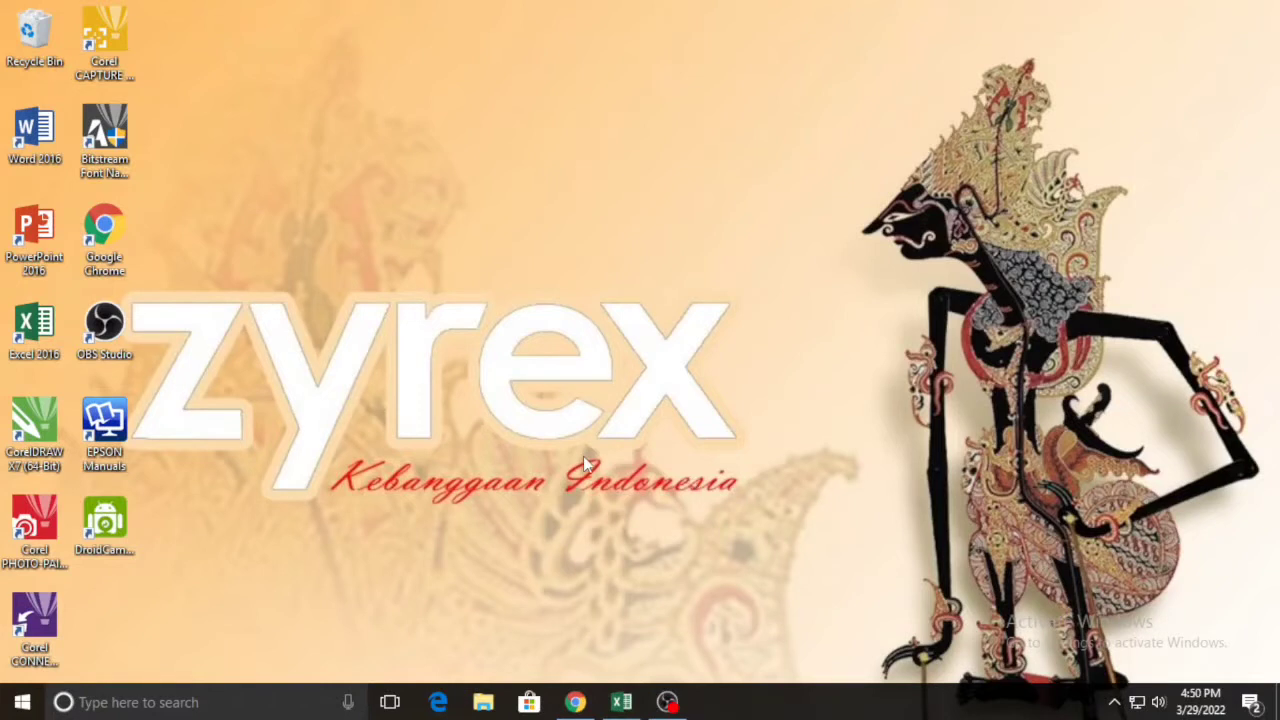
Bring up the blank Book1 workbook in Excel and select cell C5.
{"action": "left_click", "coordinate": [621, 702]}
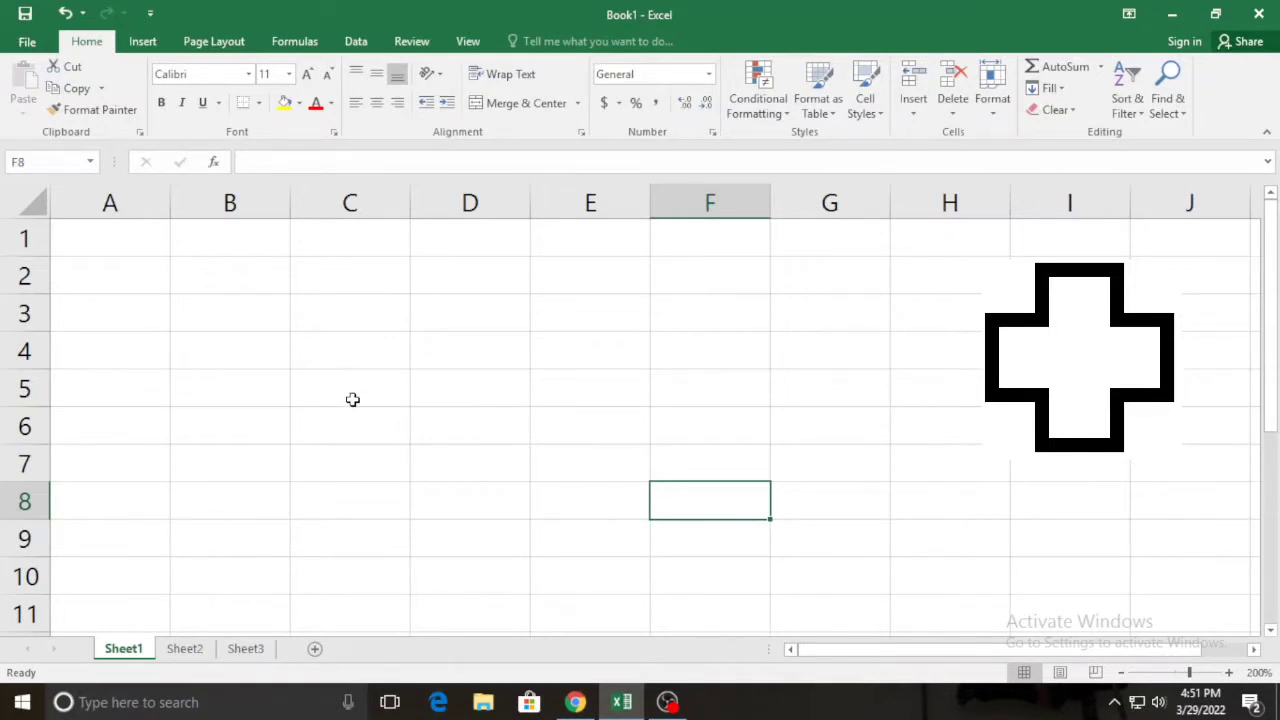
{"action": "left_click", "coordinate": [346, 393]}
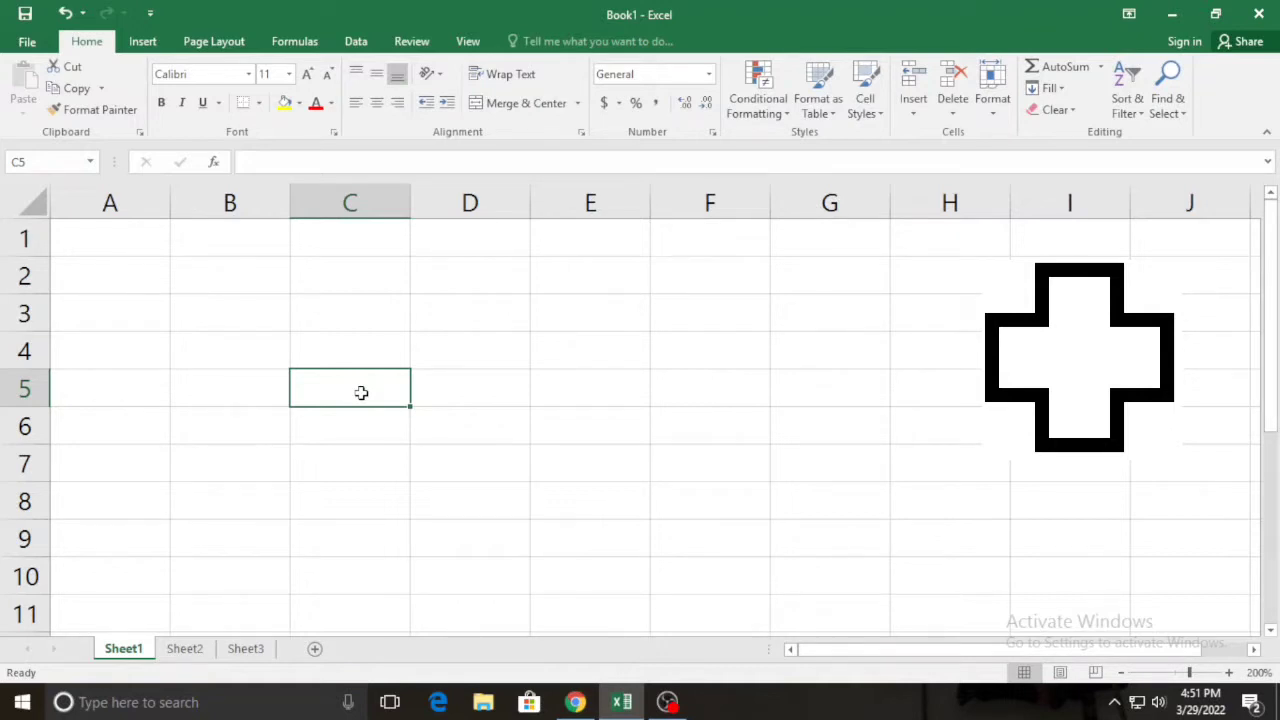
{"action": "left_click", "coordinate": [191, 386]}
{"action": "left_click_drag", "start_coordinate": [191, 386], "coordinate": [470, 392]}
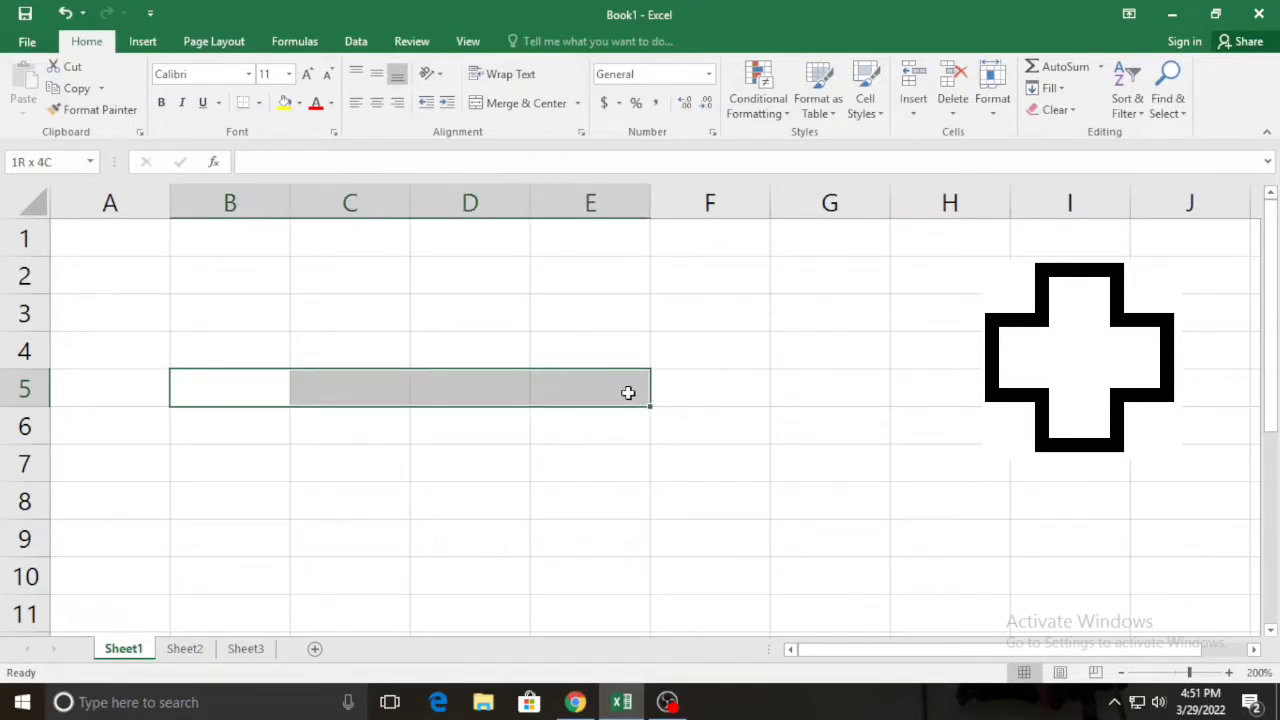
{"action": "left_click_drag", "start_coordinate": [470, 392], "coordinate": [669, 393]}
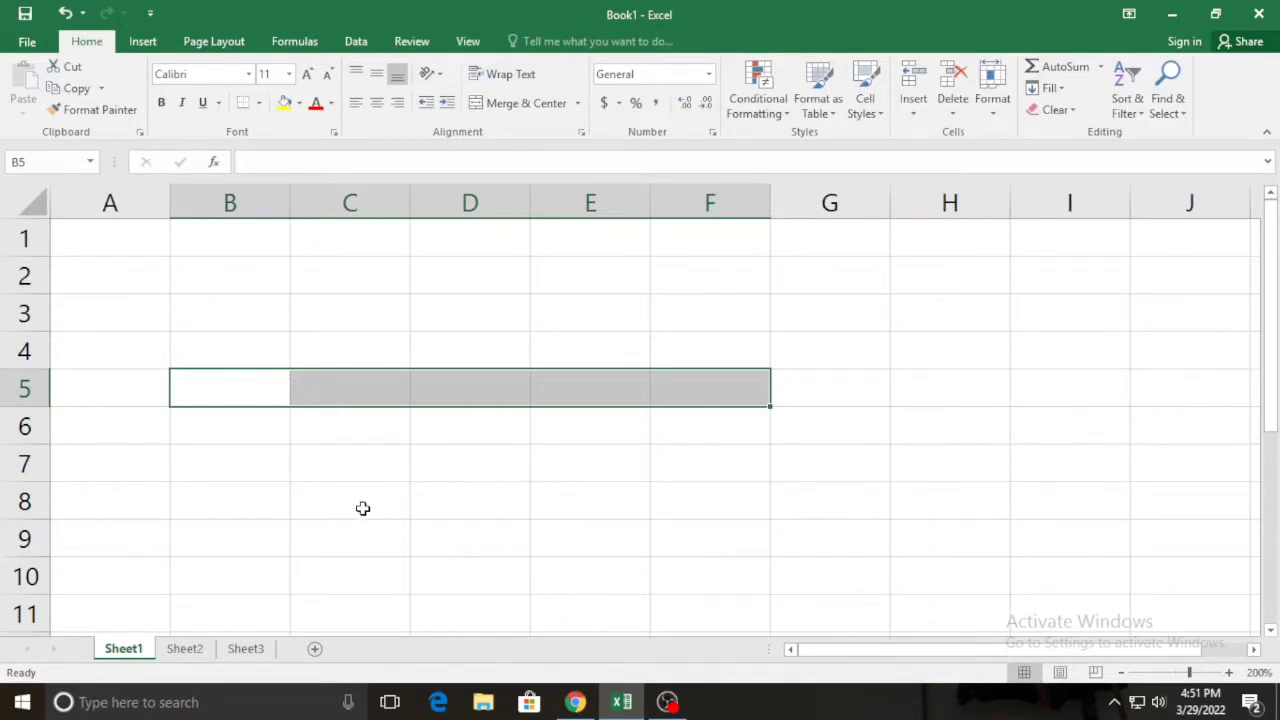
{"action": "left_click", "coordinate": [351, 430]}
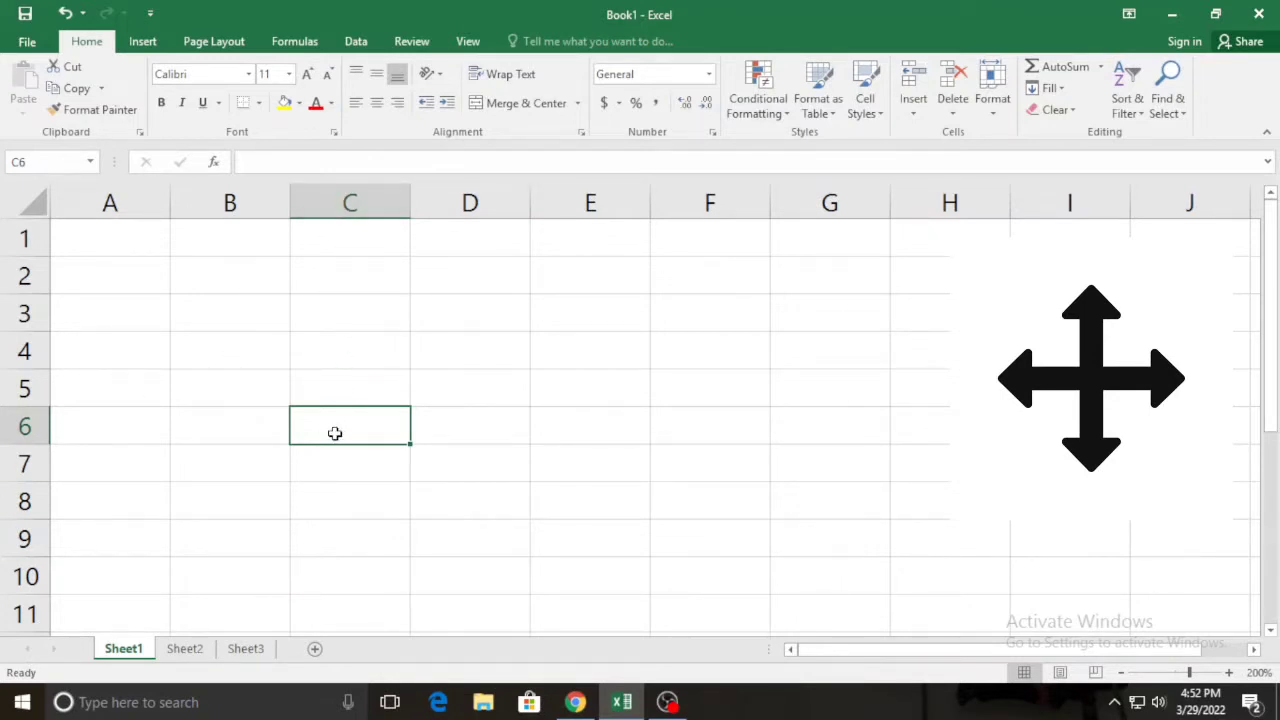
Enter a sample name in C6 and drag it by its border into cell F6.
{"action": "type", "text": "A"}
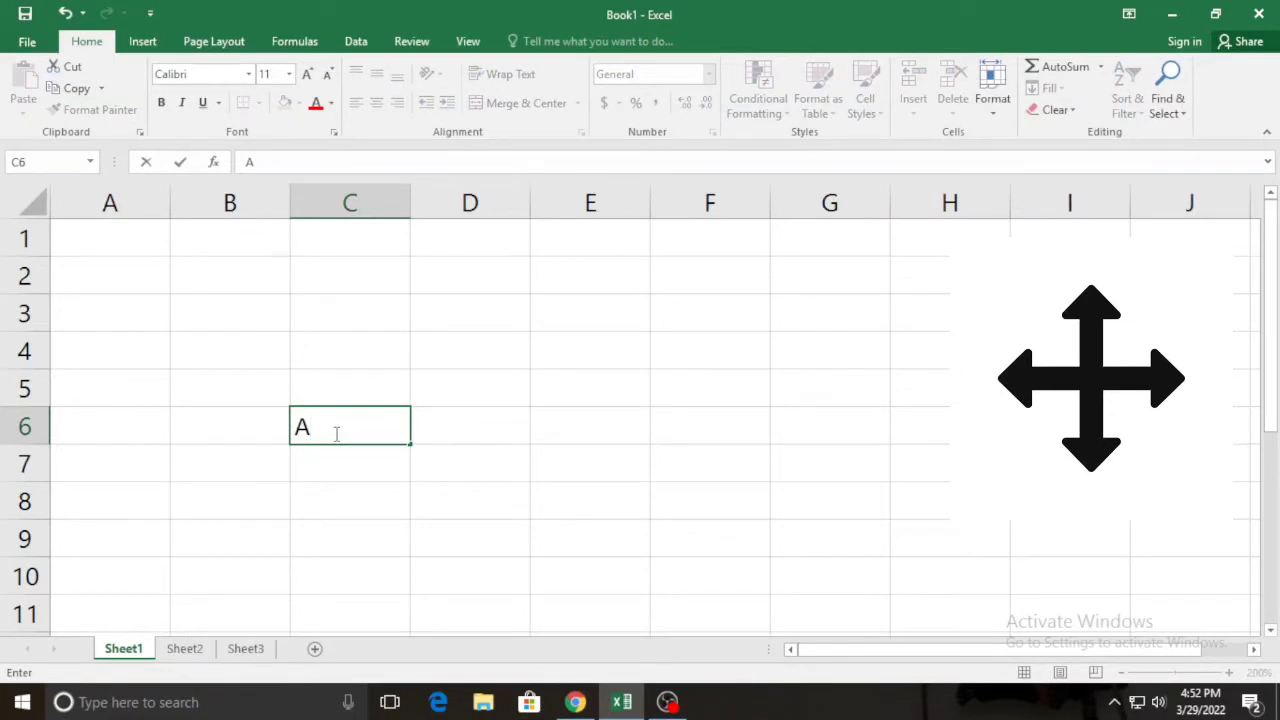
{"action": "type", "text": "ndi"}
{"action": "key", "text": "Return"}
{"action": "left_click", "coordinate": [328, 430]}
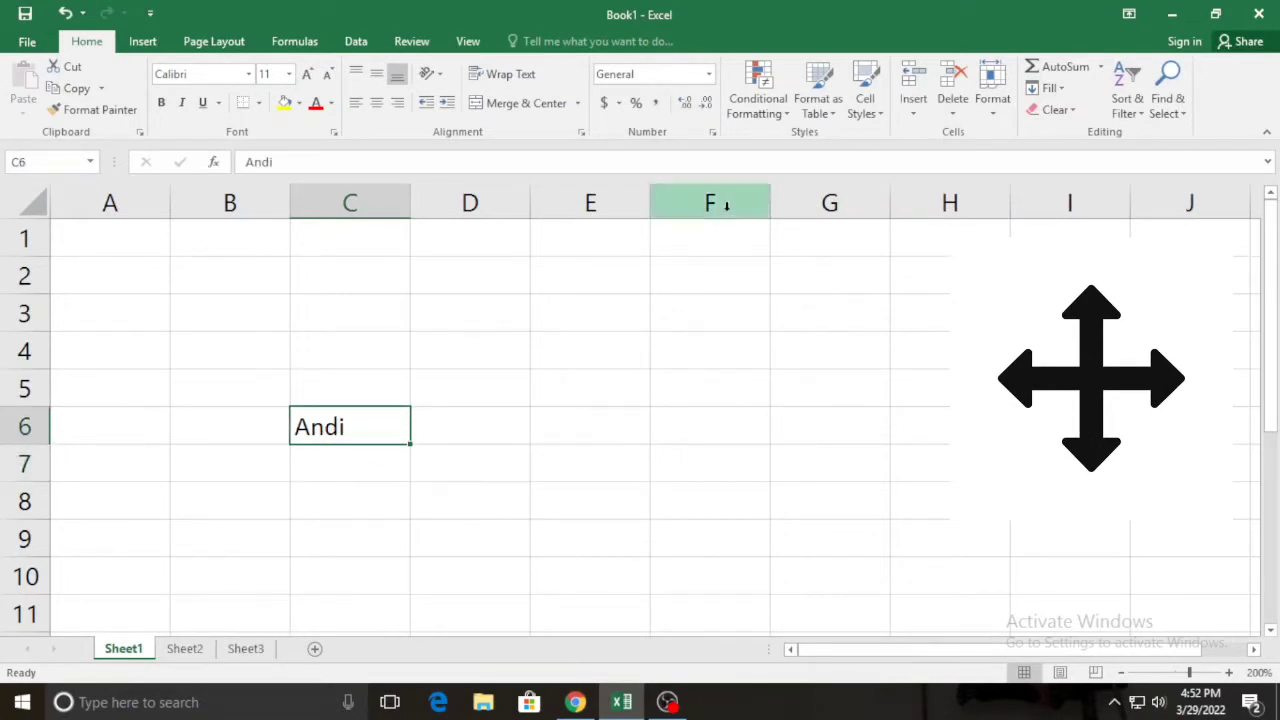
{"action": "left_click", "coordinate": [717, 425]}
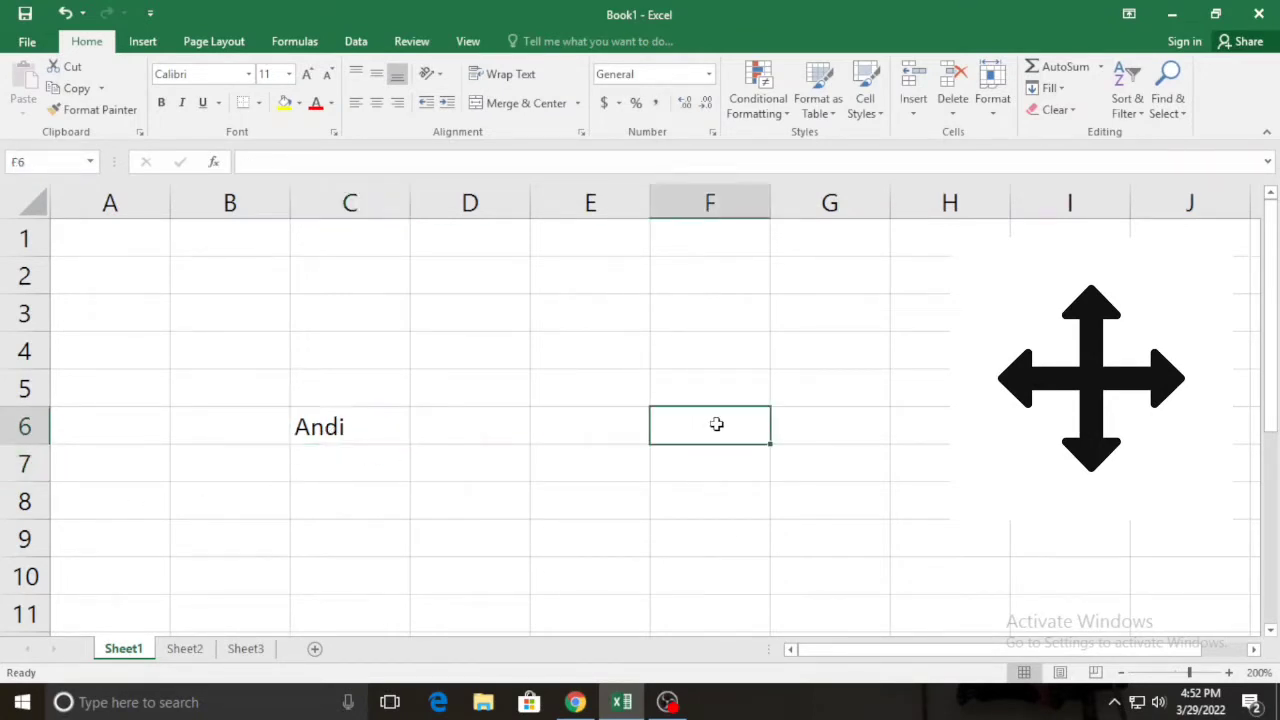
{"action": "left_click", "coordinate": [362, 426]}
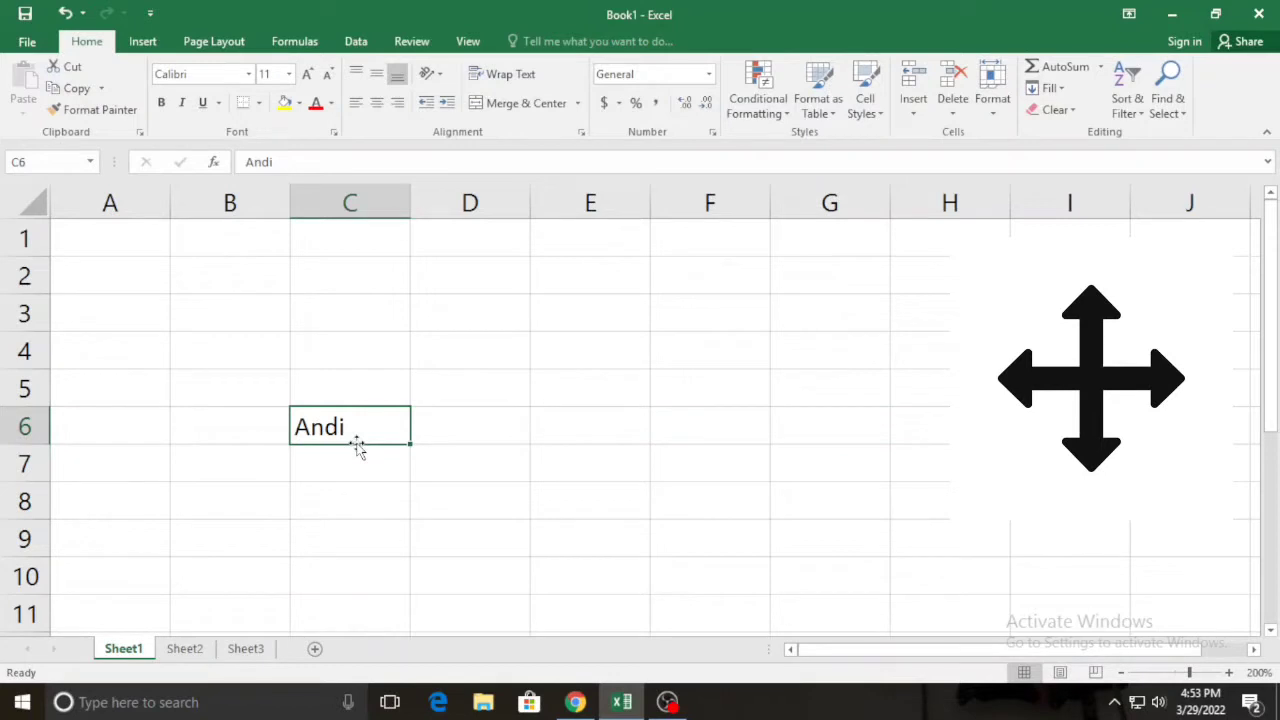
{"action": "left_click_drag", "start_coordinate": [357, 446], "coordinate": [675, 437]}
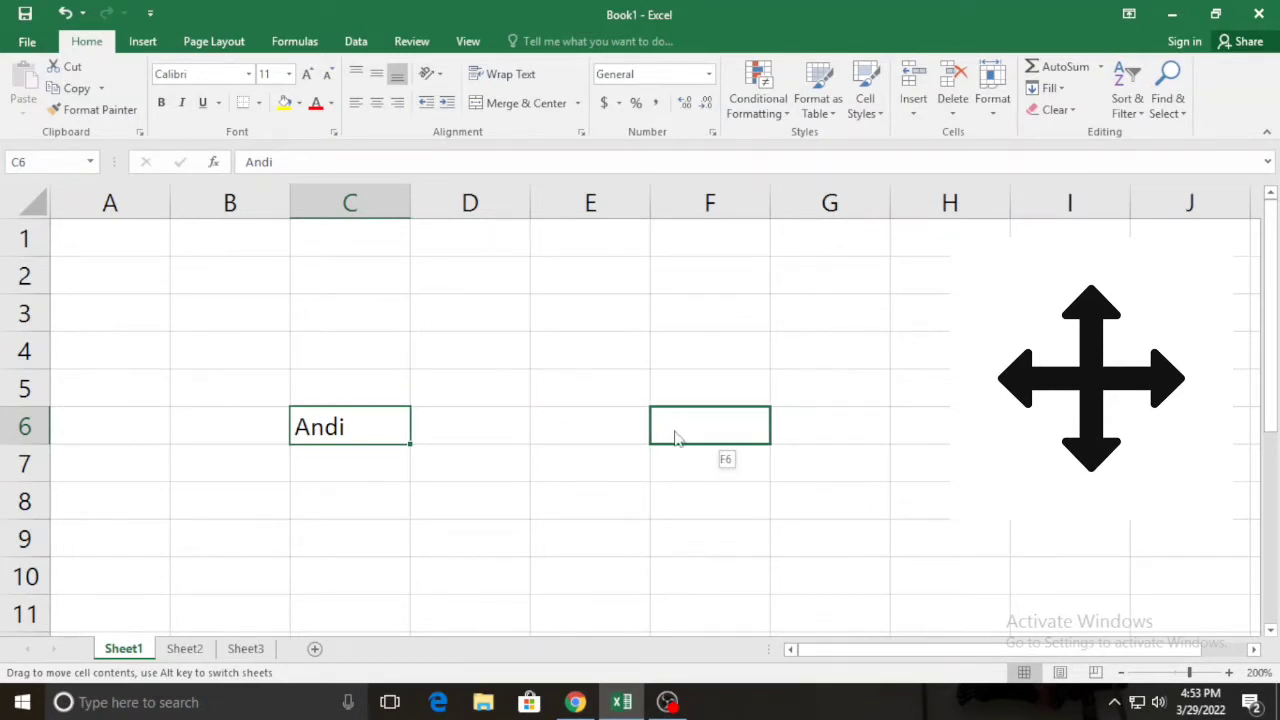
{"action": "left_click_drag", "start_coordinate": [675, 437], "coordinate": [675, 430]}
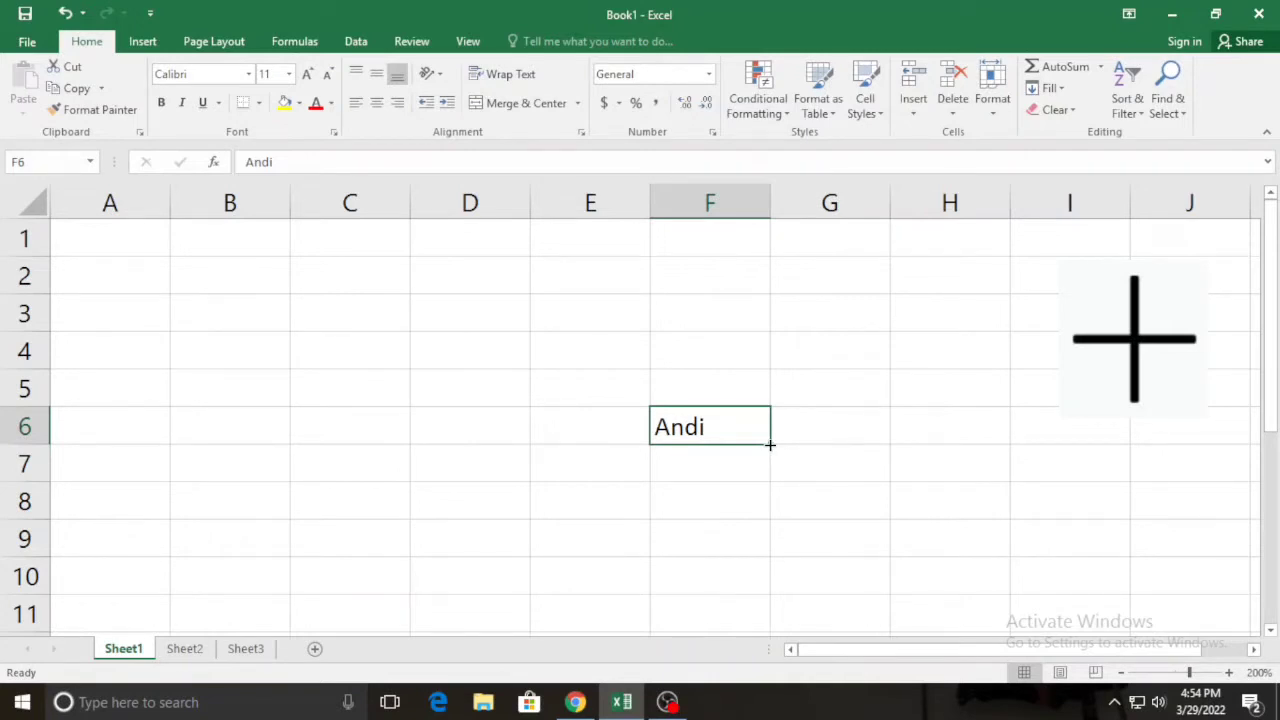
Drag F6's fill handle down to F9, copying the name into F7, F8 and F9.
{"action": "left_click_drag", "start_coordinate": [770, 445], "coordinate": [770, 445]}
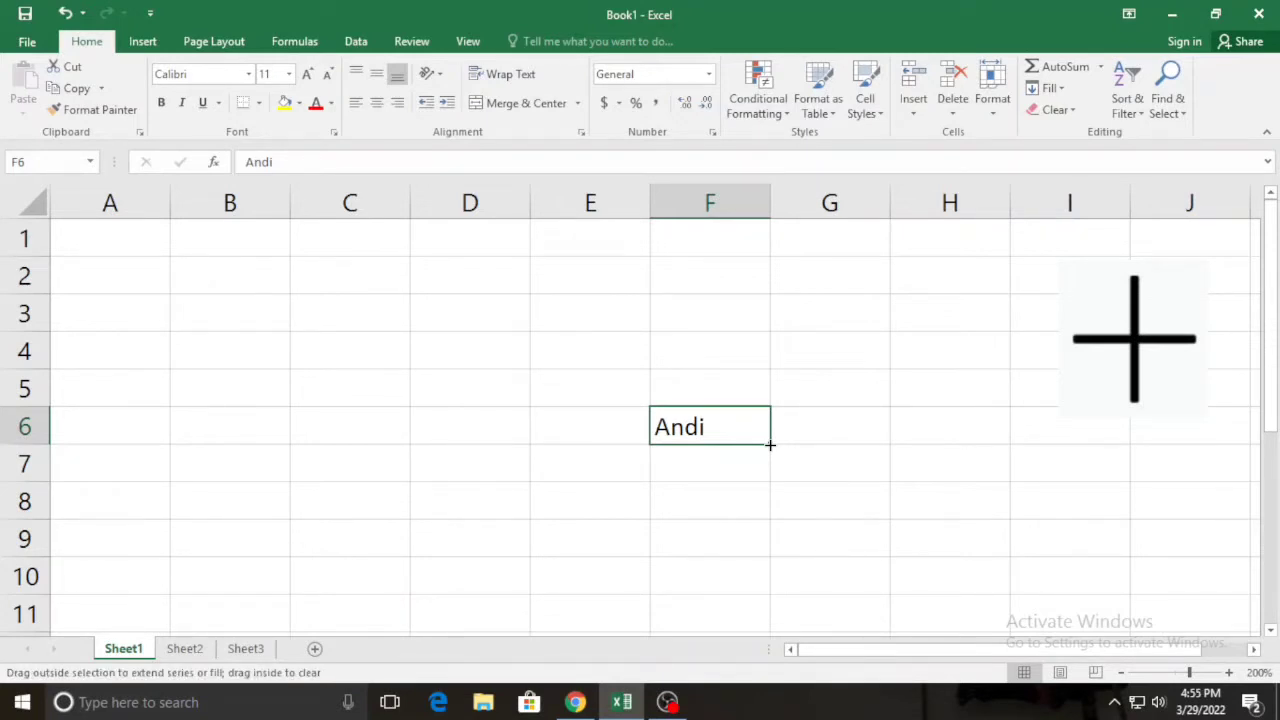
{"action": "left_click_drag", "start_coordinate": [770, 445], "coordinate": [761, 522]}
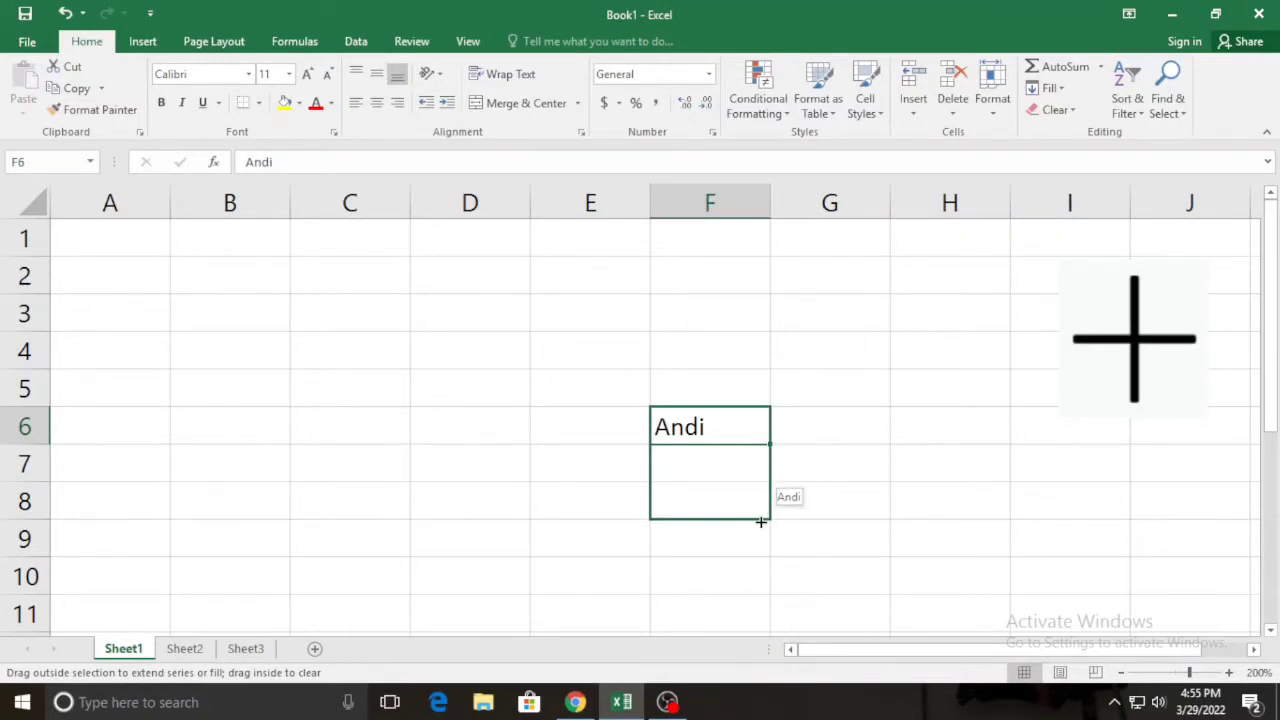
{"action": "left_click_drag", "start_coordinate": [761, 522], "coordinate": [760, 549]}
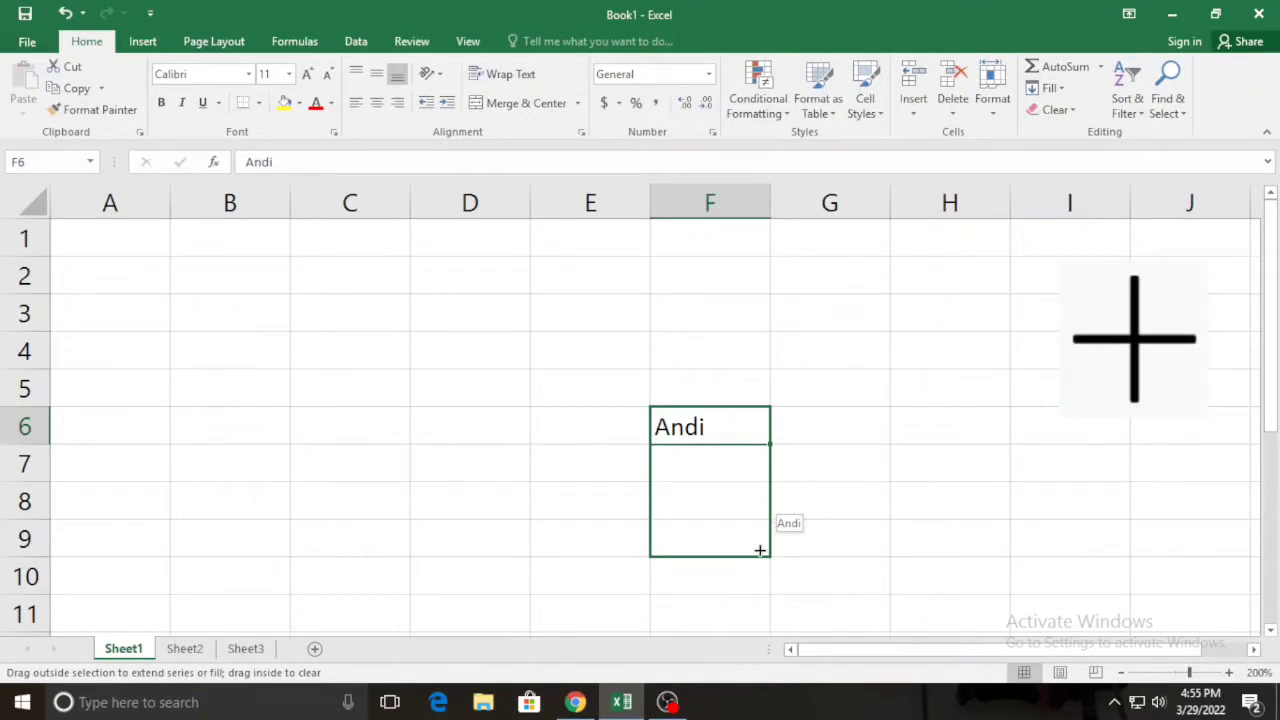
{"action": "left_click_drag", "start_coordinate": [760, 549], "coordinate": [759, 549]}
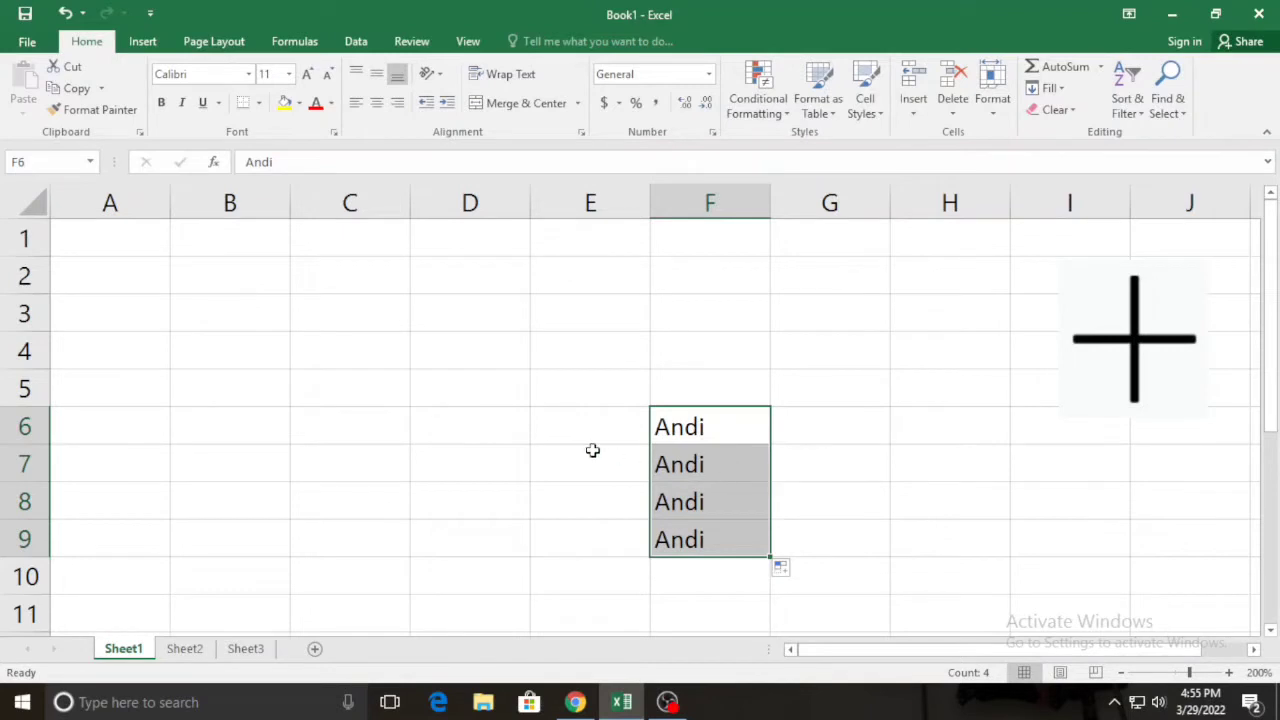
Enter 1 in cell B2 and 2 in cell B3.
{"action": "left_click", "coordinate": [461, 357]}
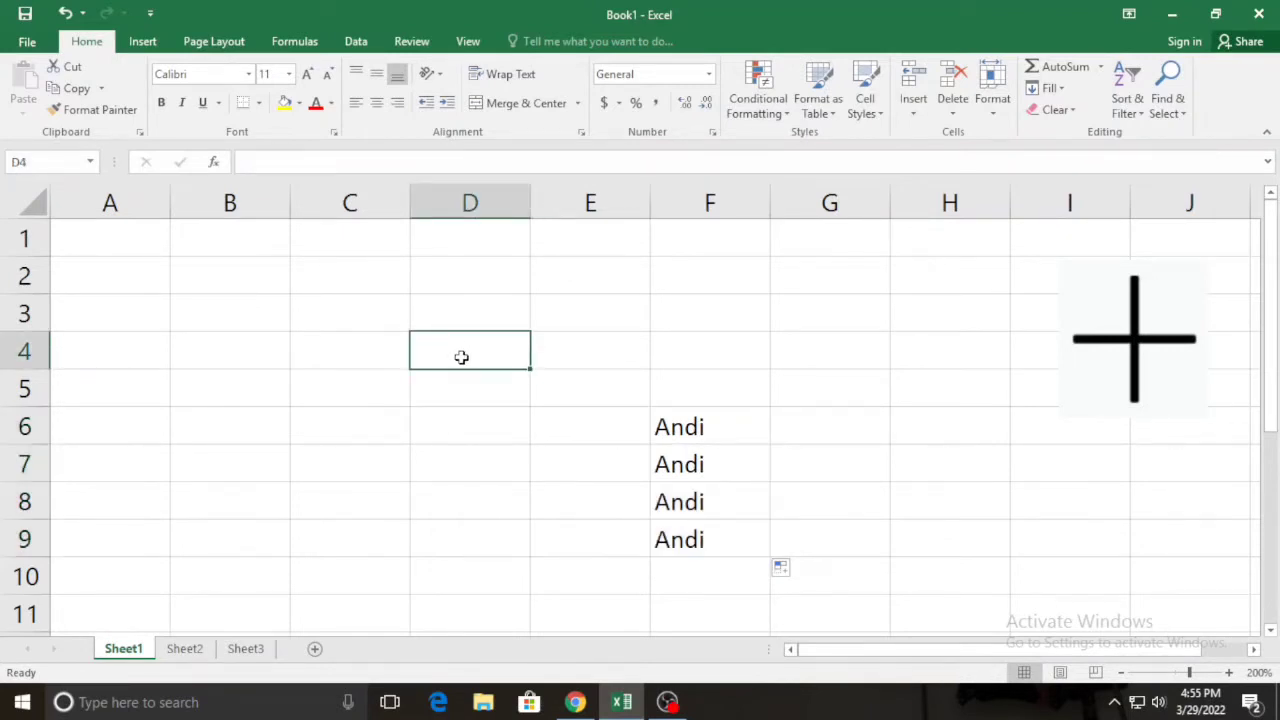
{"action": "left_click", "coordinate": [228, 272]}
{"action": "type", "text": "1"}
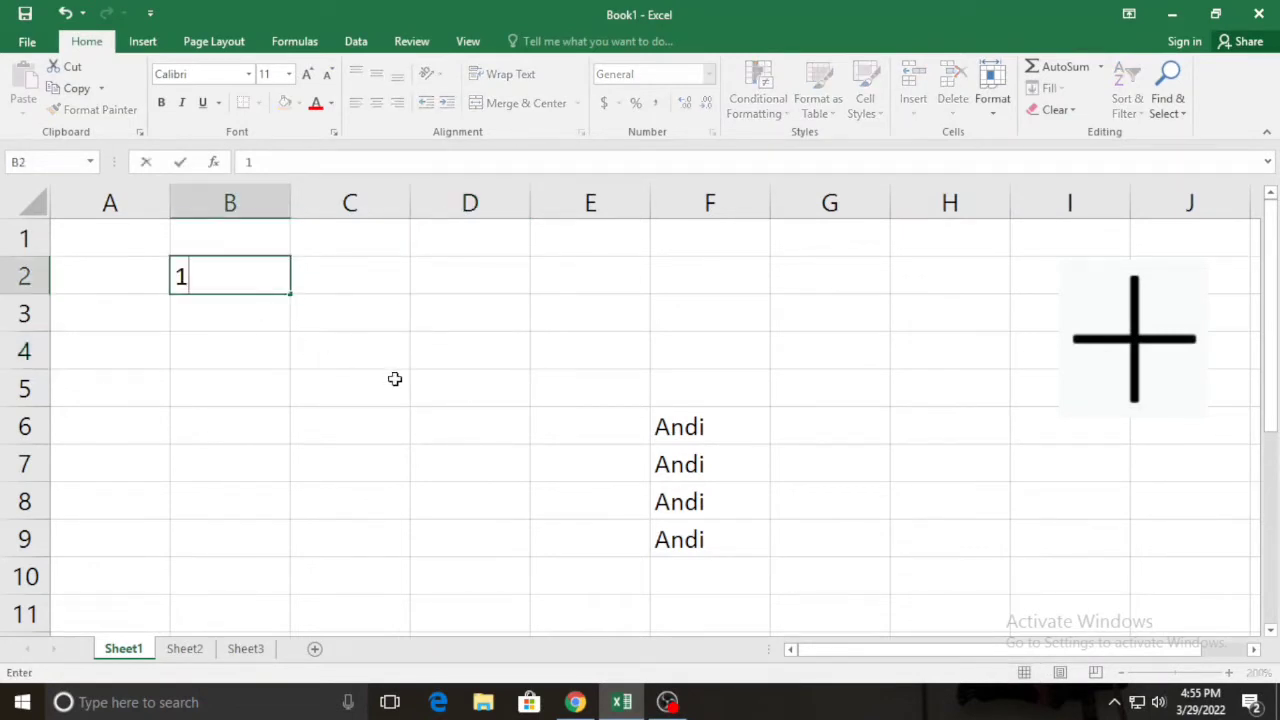
{"action": "left_click", "coordinate": [217, 316]}
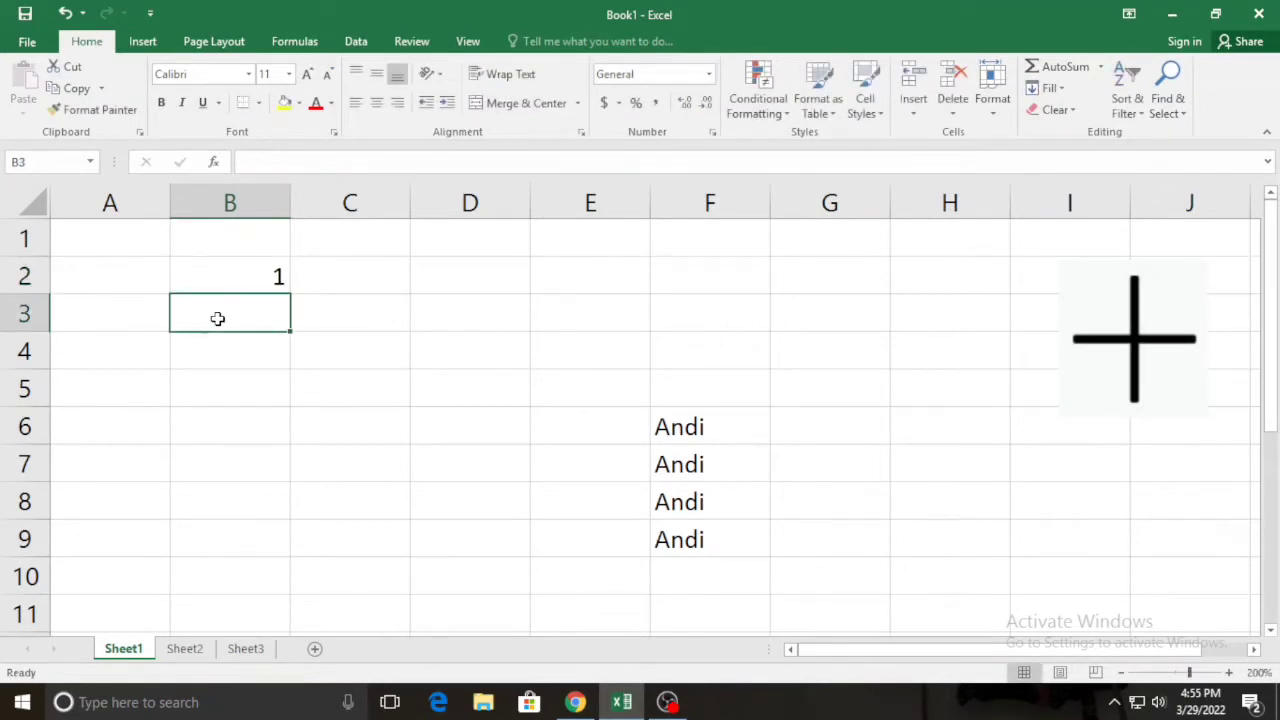
{"action": "type", "text": "2"}
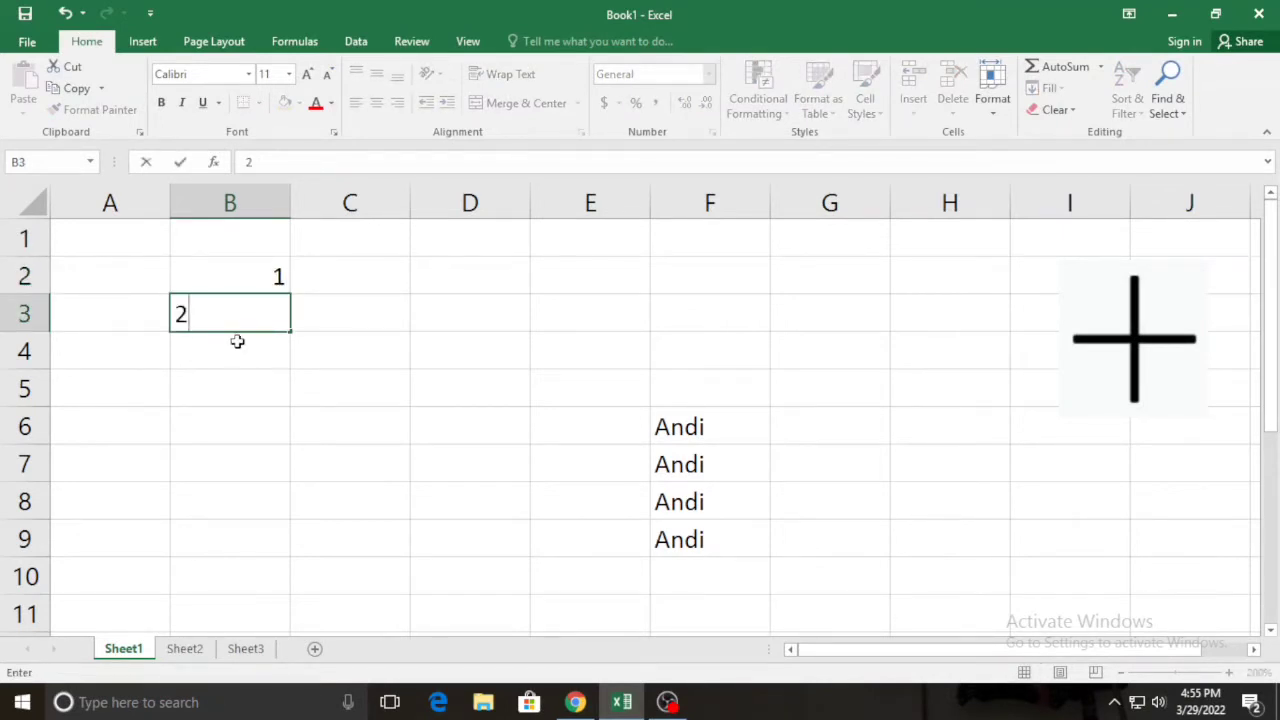
{"action": "left_click", "coordinate": [268, 365]}
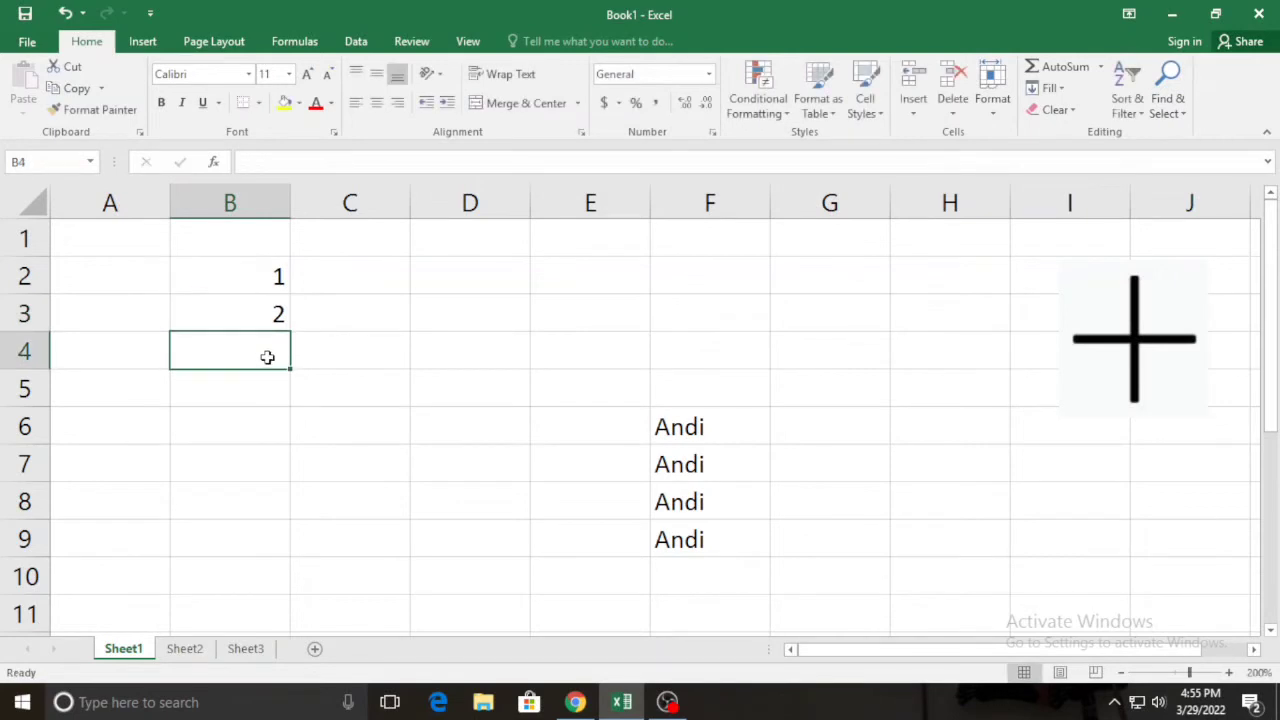
Select B2:B3 and fill the series down to B9, giving 1 through 8.
{"action": "left_click", "coordinate": [232, 270]}
{"action": "left_click_drag", "start_coordinate": [232, 270], "coordinate": [238, 305]}
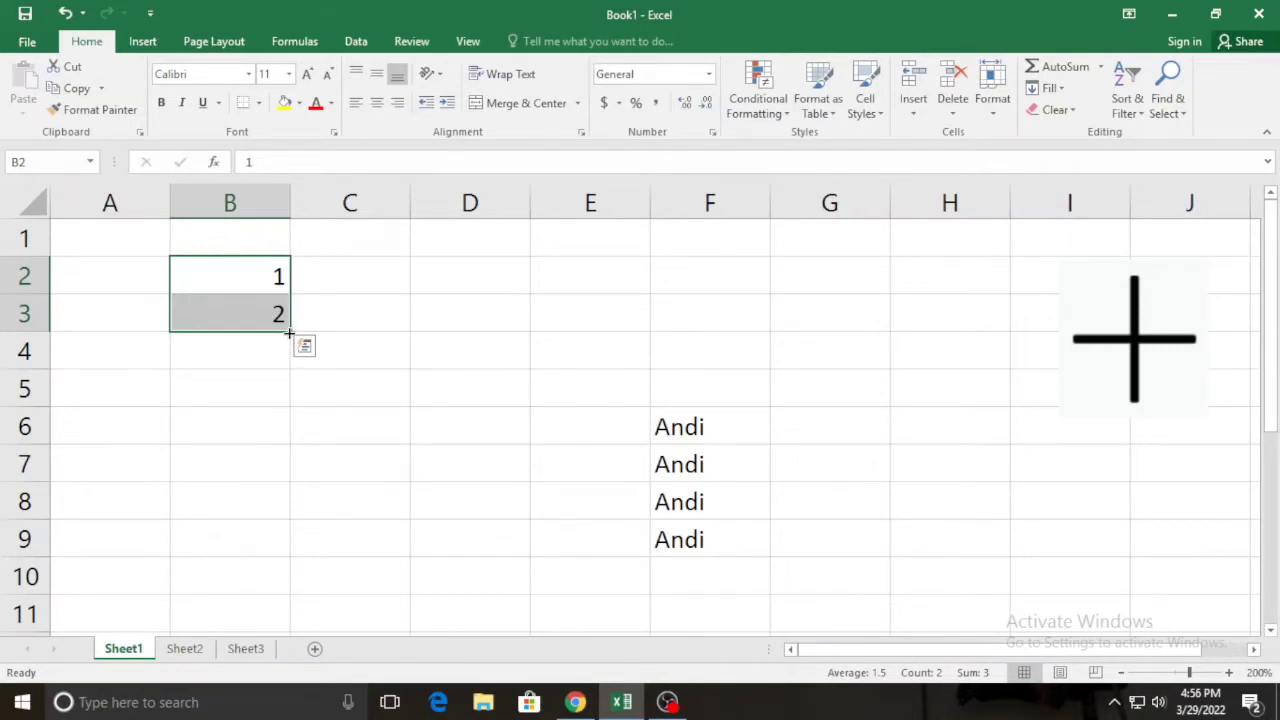
{"action": "left_click_drag", "start_coordinate": [289, 331], "coordinate": [287, 555]}
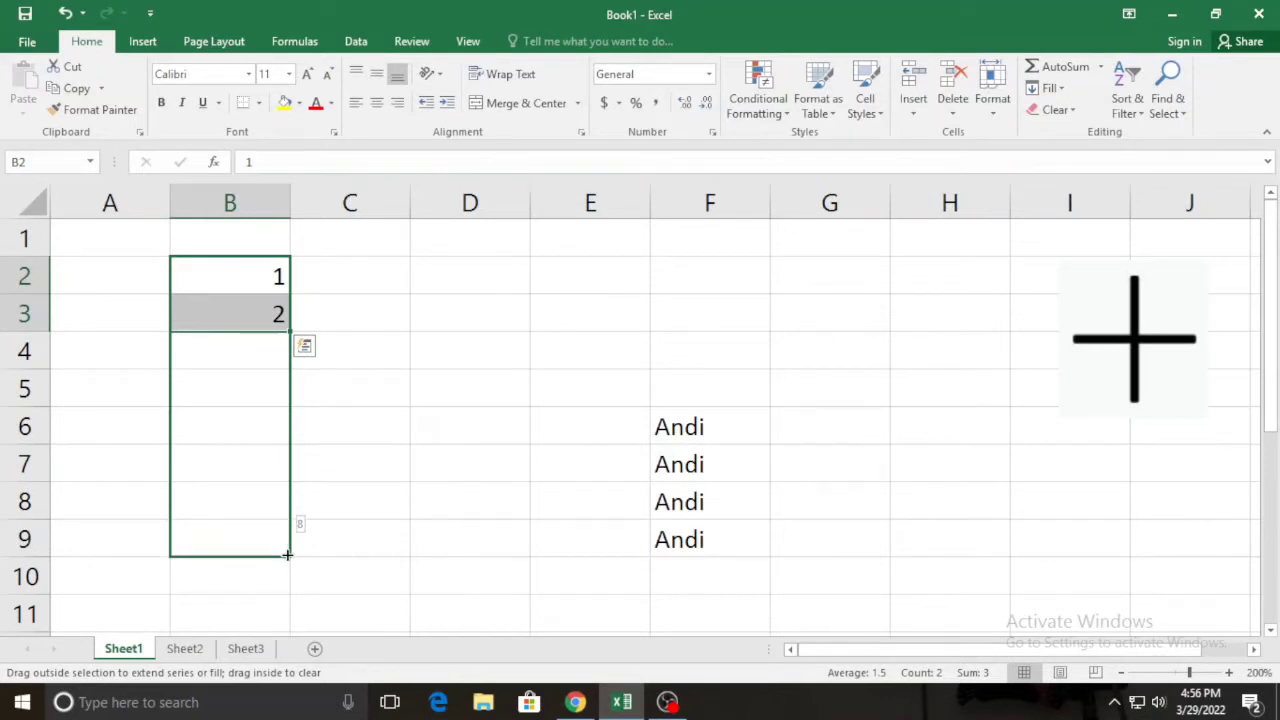
{"action": "left_click_drag", "start_coordinate": [287, 555], "coordinate": [287, 555]}
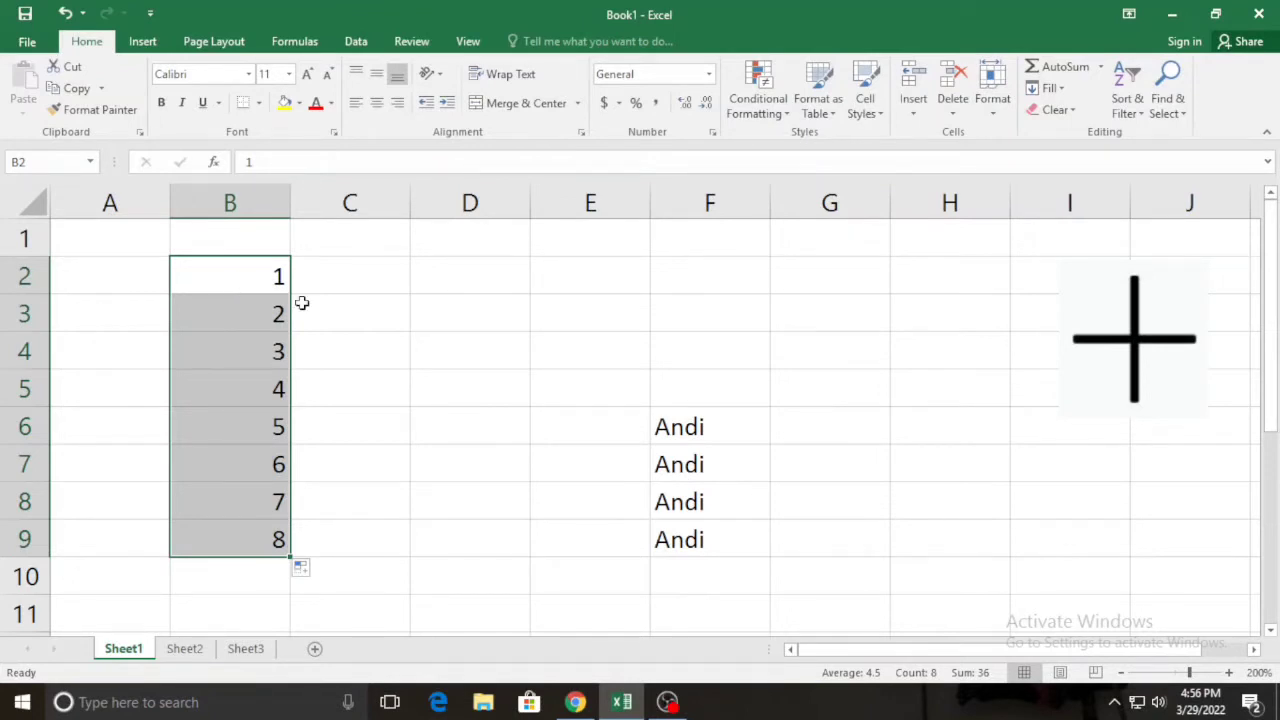
Enter 1 in D2 and copy it down through D9 with the fill handle.
{"action": "double_click", "coordinate": [454, 273]}
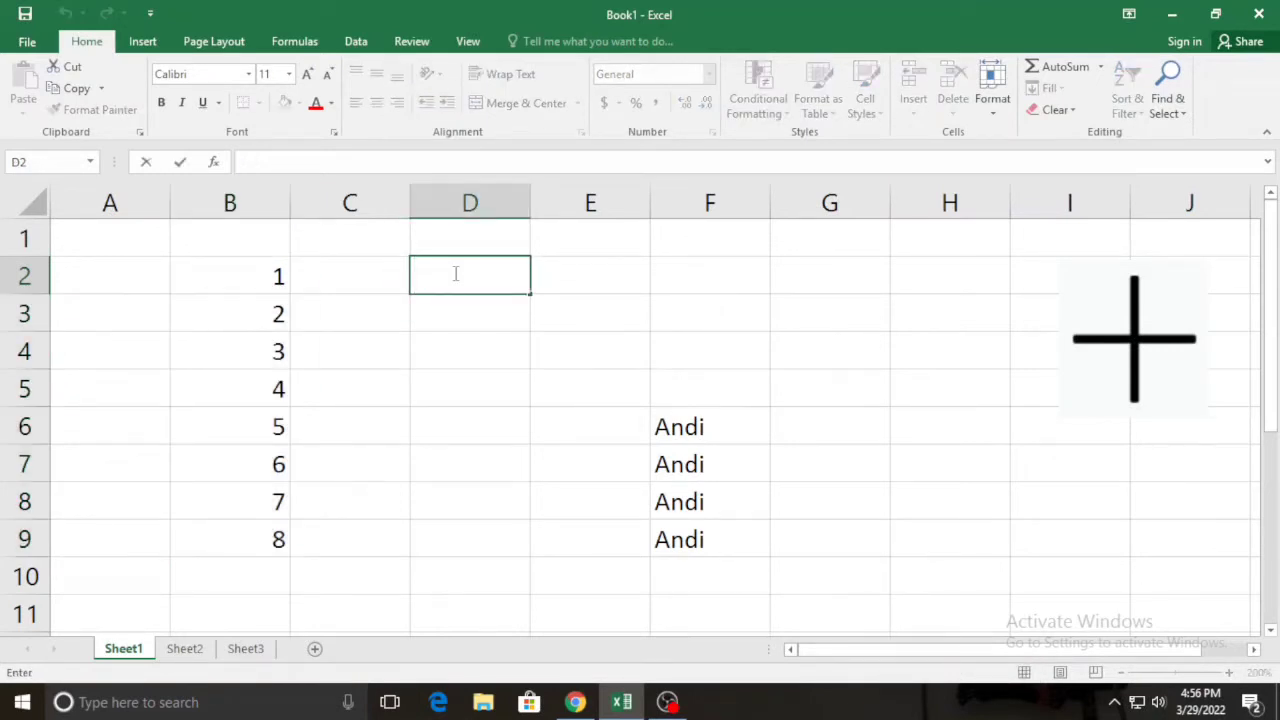
{"action": "type", "text": "1"}
{"action": "left_click_drag", "start_coordinate": [531, 294], "coordinate": [523, 545]}
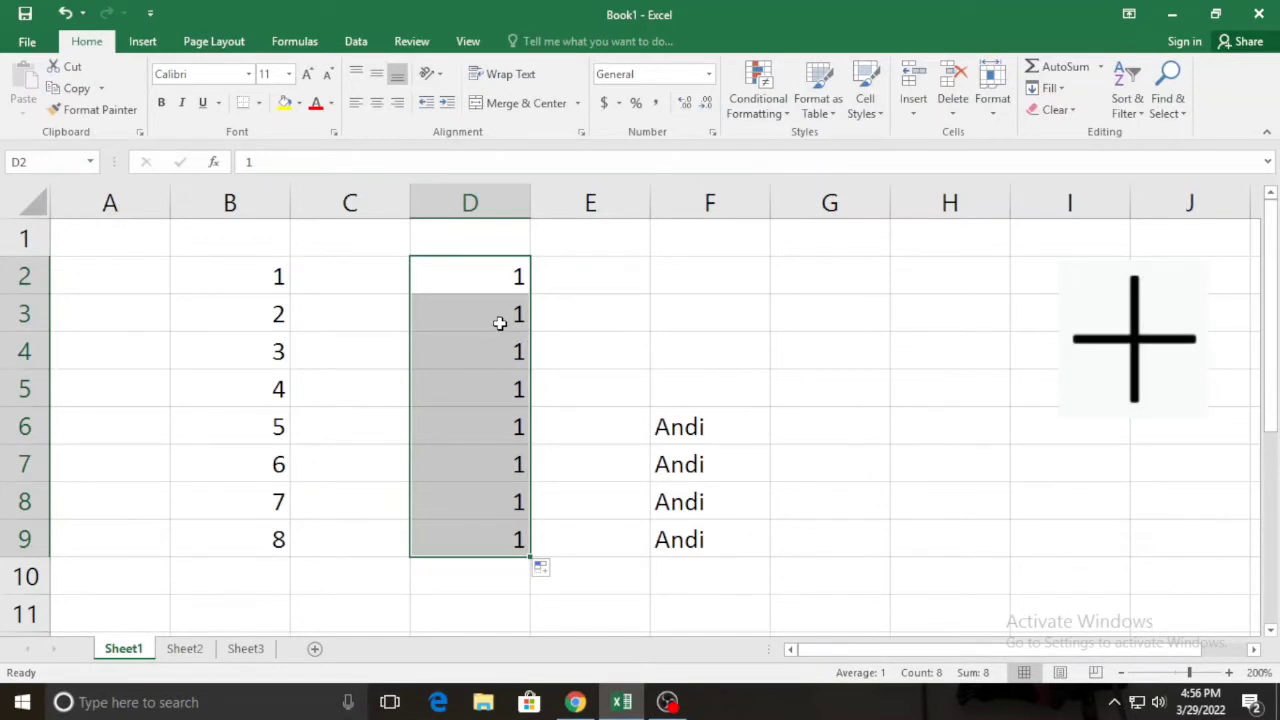
Enter 1 in cell G2 and 2 in cell G3.
{"action": "left_click", "coordinate": [834, 275]}
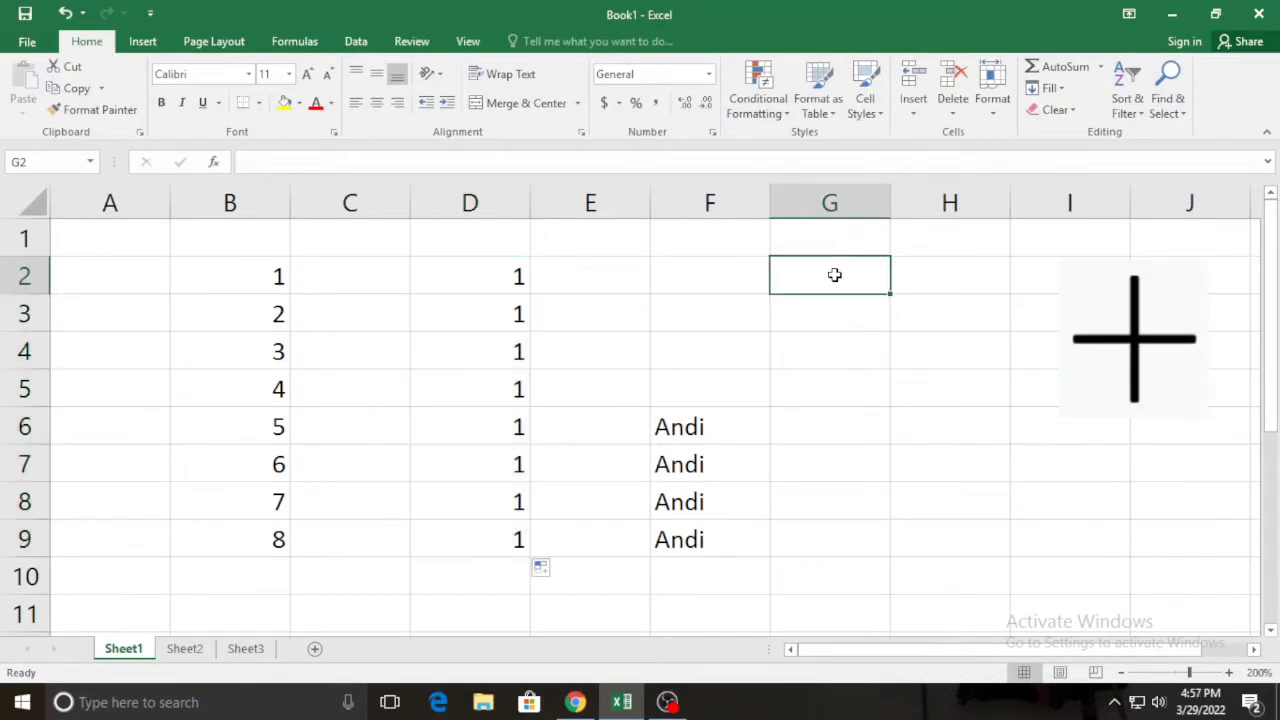
{"action": "type", "text": "1"}
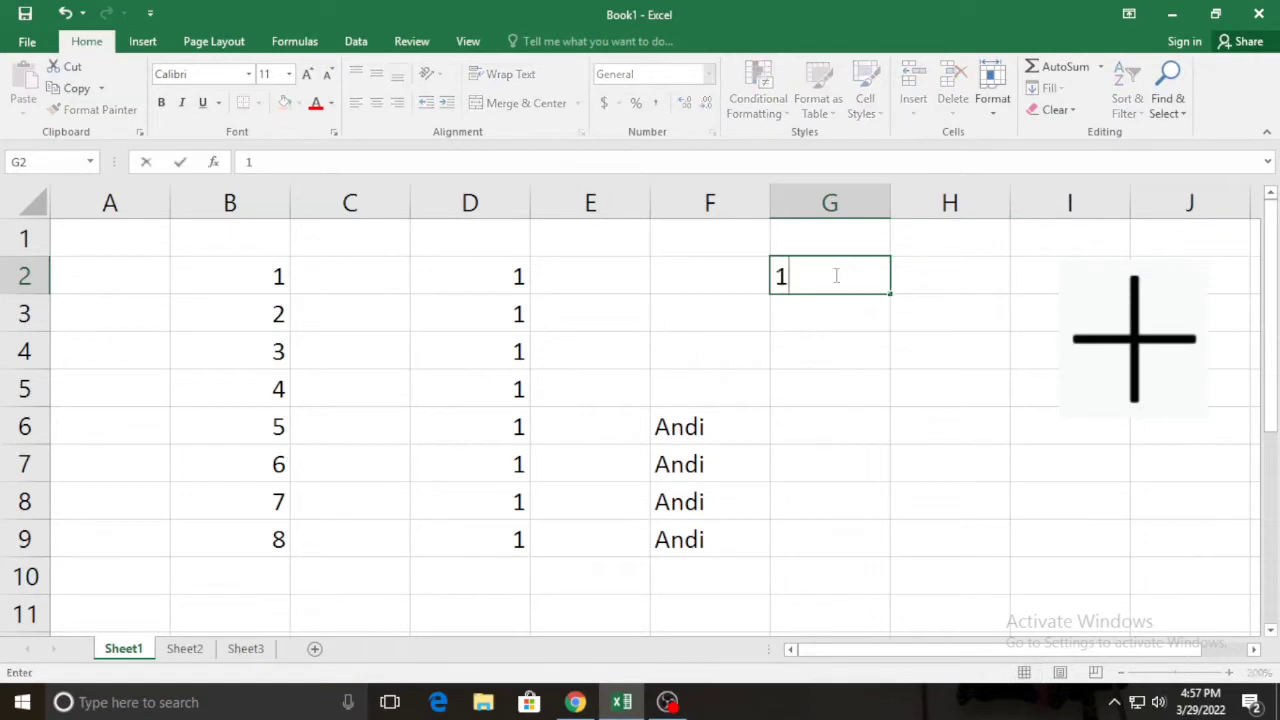
{"action": "left_click", "coordinate": [837, 310]}
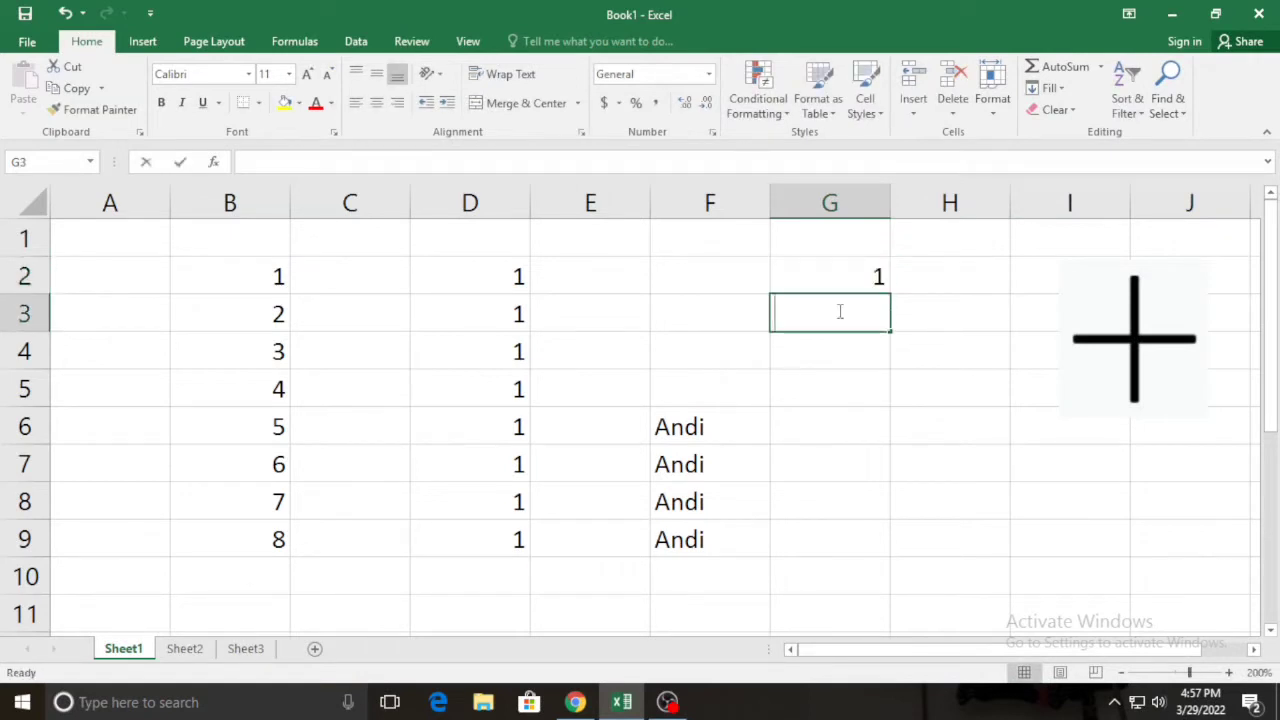
{"action": "type", "text": "2"}
{"action": "key", "text": "Return"}
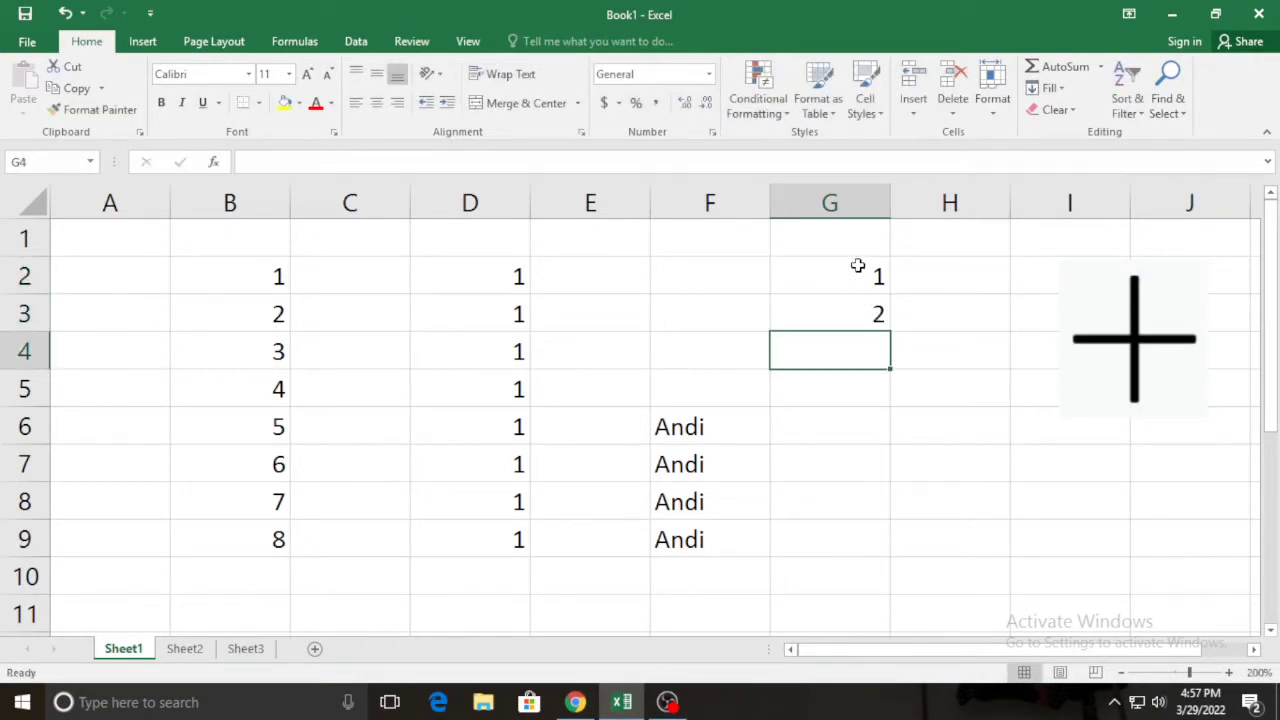
Select G2:G3 and fill the series down to G9, giving 1 through 8.
{"action": "left_click_drag", "start_coordinate": [857, 262], "coordinate": [857, 306]}
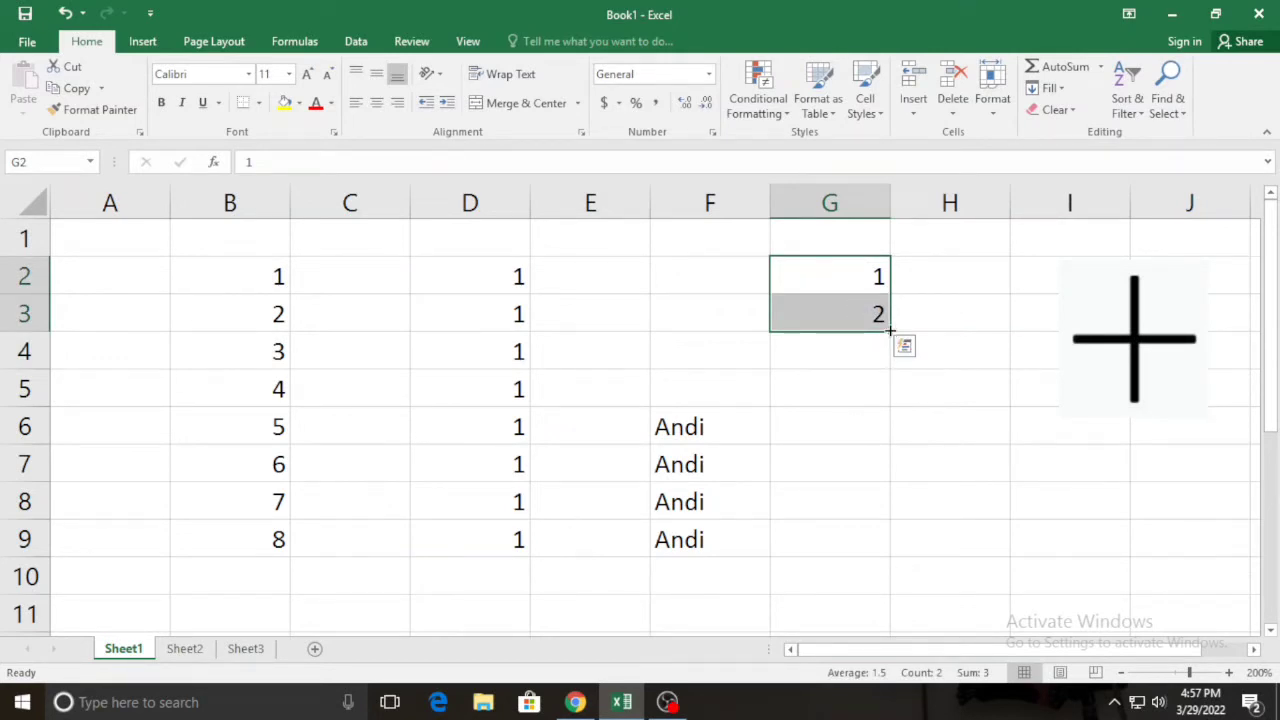
{"action": "left_click_drag", "start_coordinate": [890, 330], "coordinate": [884, 546]}
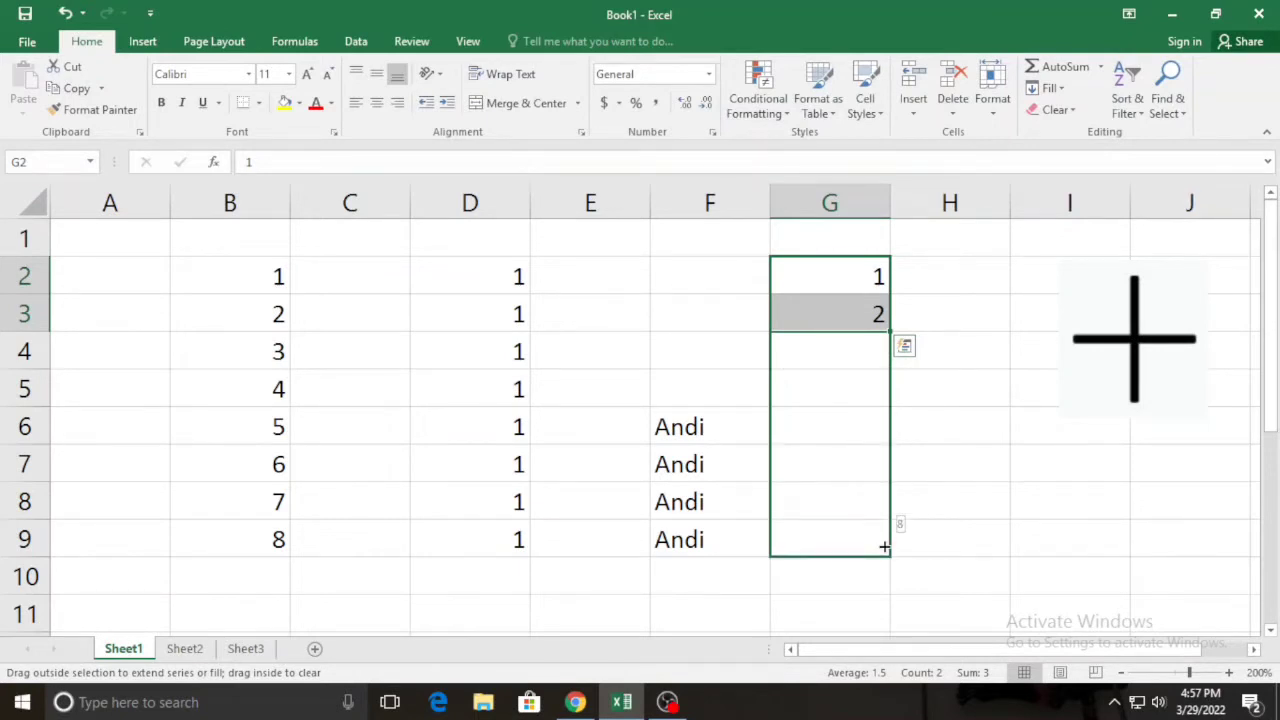
{"action": "left_click_drag", "start_coordinate": [884, 546], "coordinate": [884, 546]}
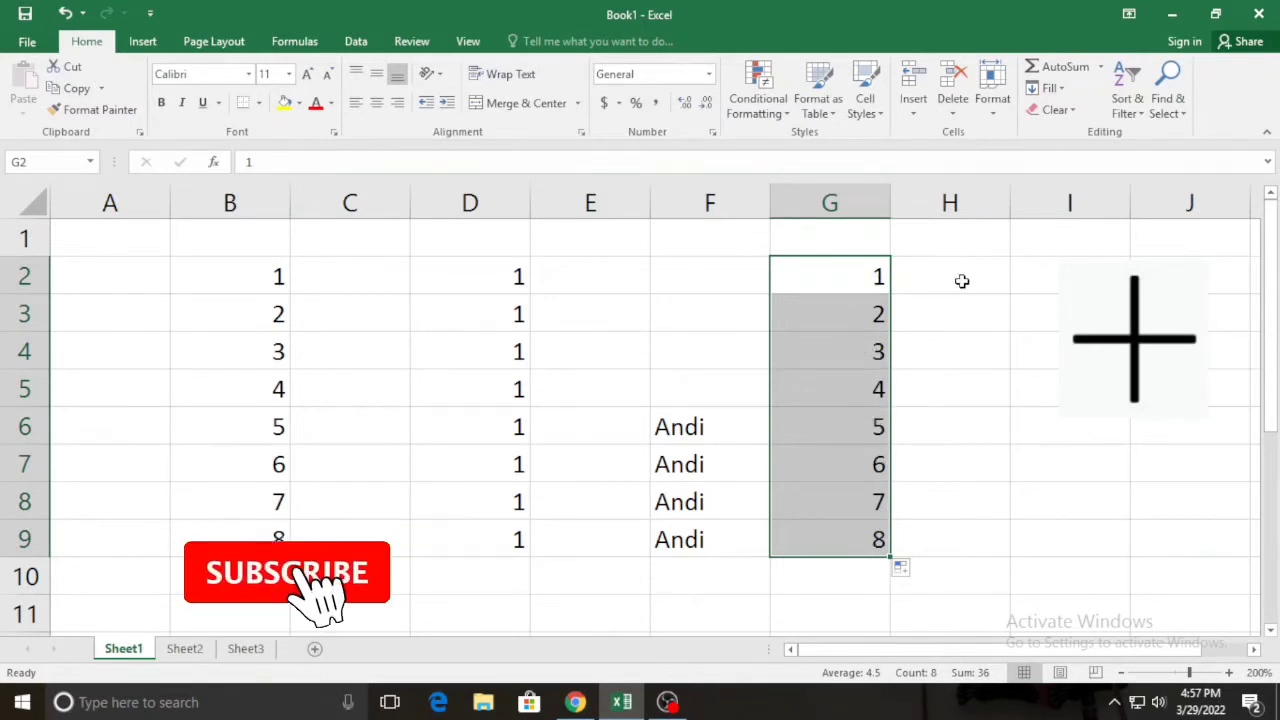
{"action": "left_click", "coordinate": [941, 275]}
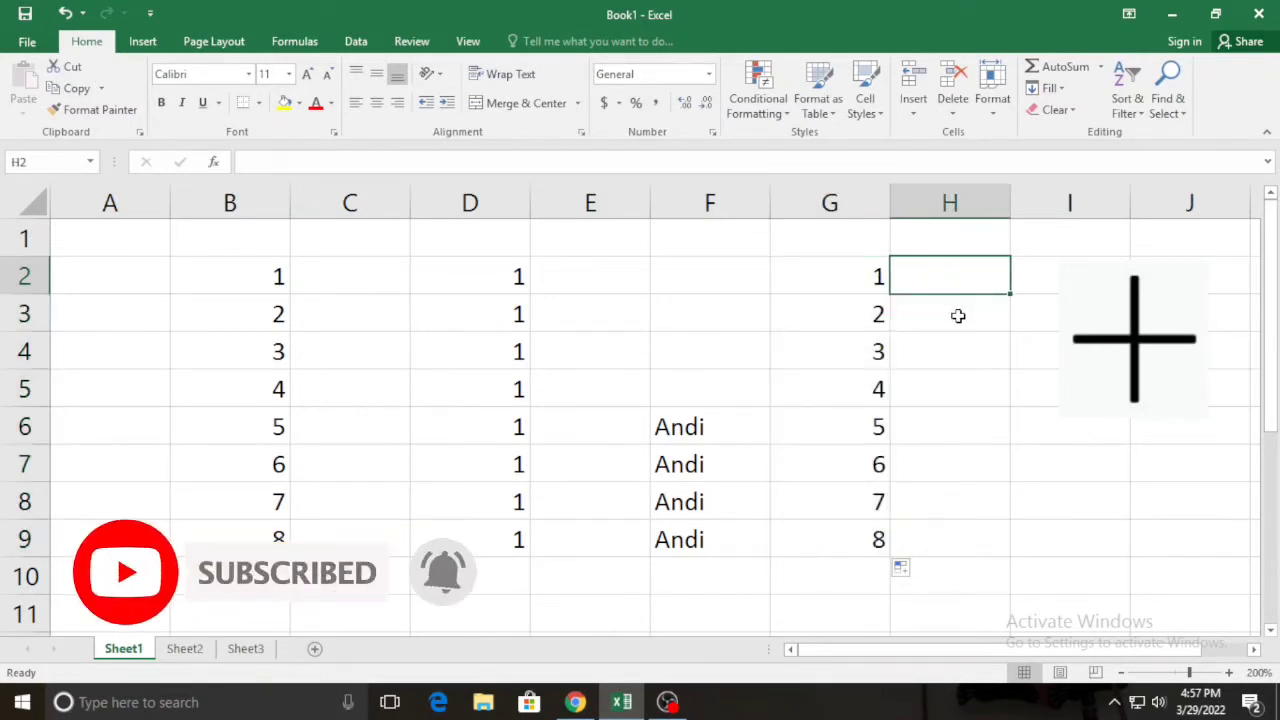
Enter 1, 2 and 3 down cells H2, H3 and H4.
{"action": "type", "text": "1"}
{"action": "key", "text": "Return"}
{"action": "type", "text": "2"}
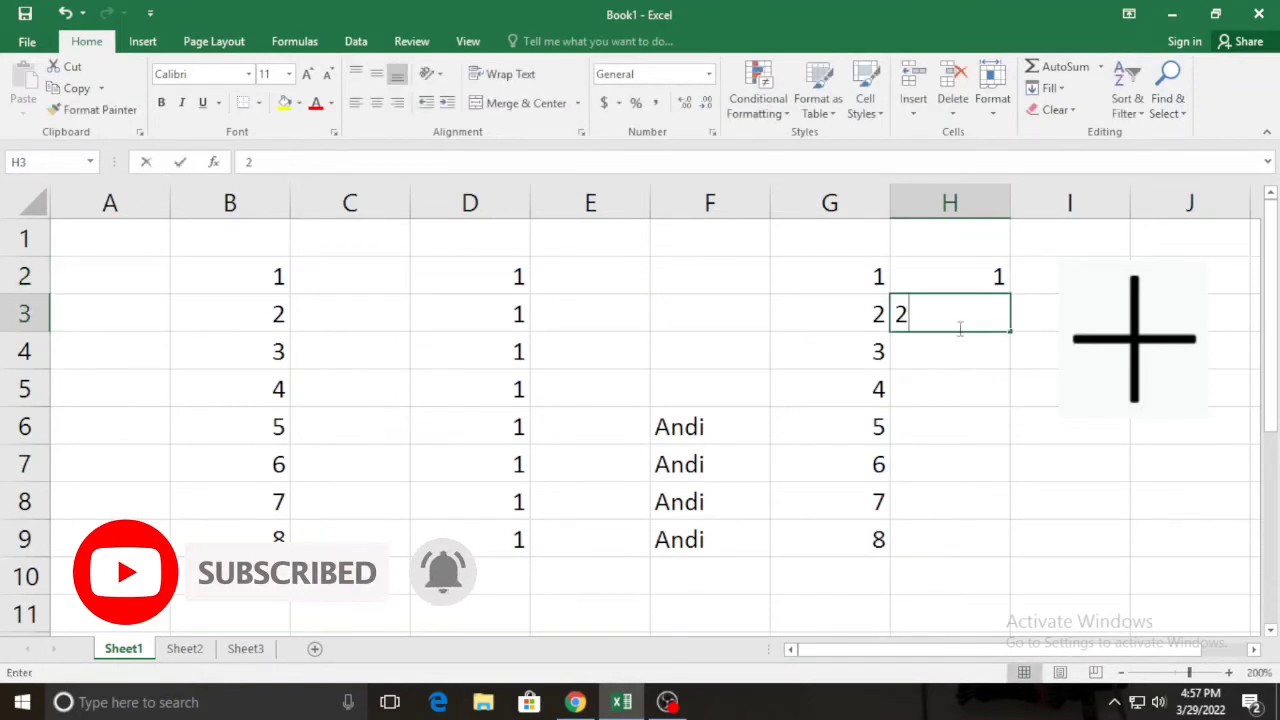
{"action": "key", "text": "Return"}
{"action": "type", "text": "3"}
{"action": "key", "text": "Return"}
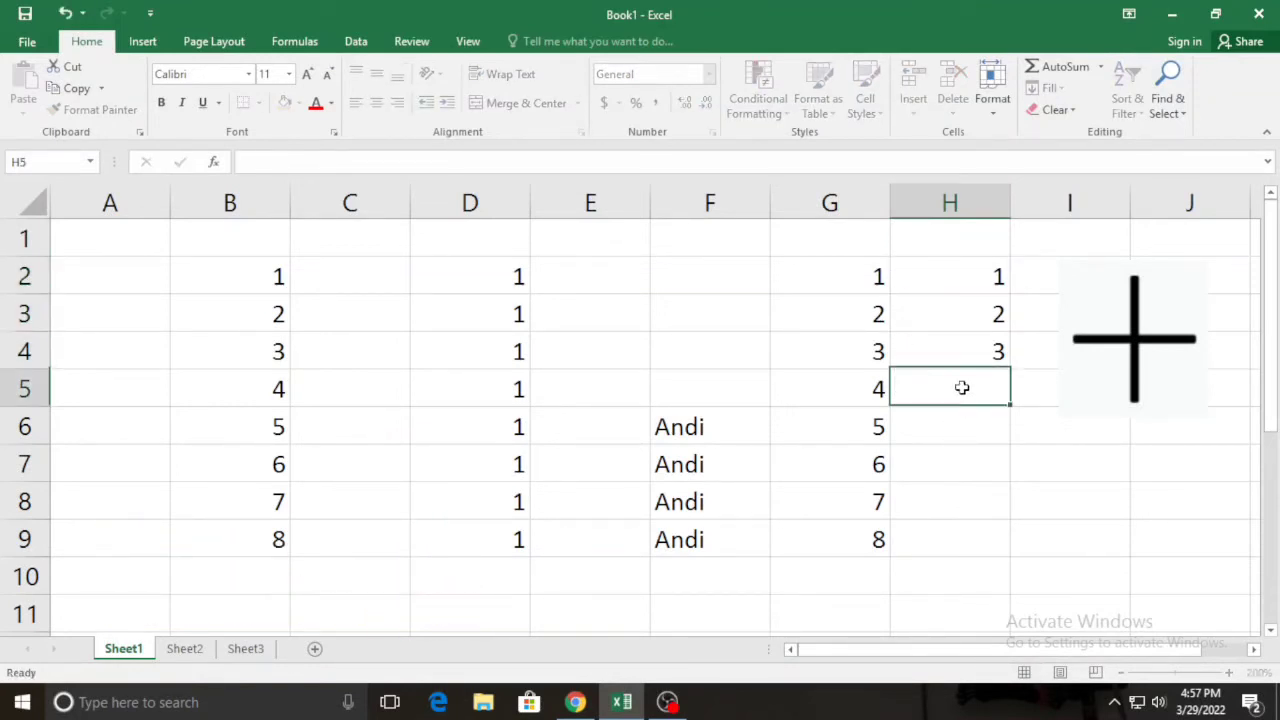
{"action": "left_click_drag", "start_coordinate": [838, 274], "coordinate": [838, 350]}
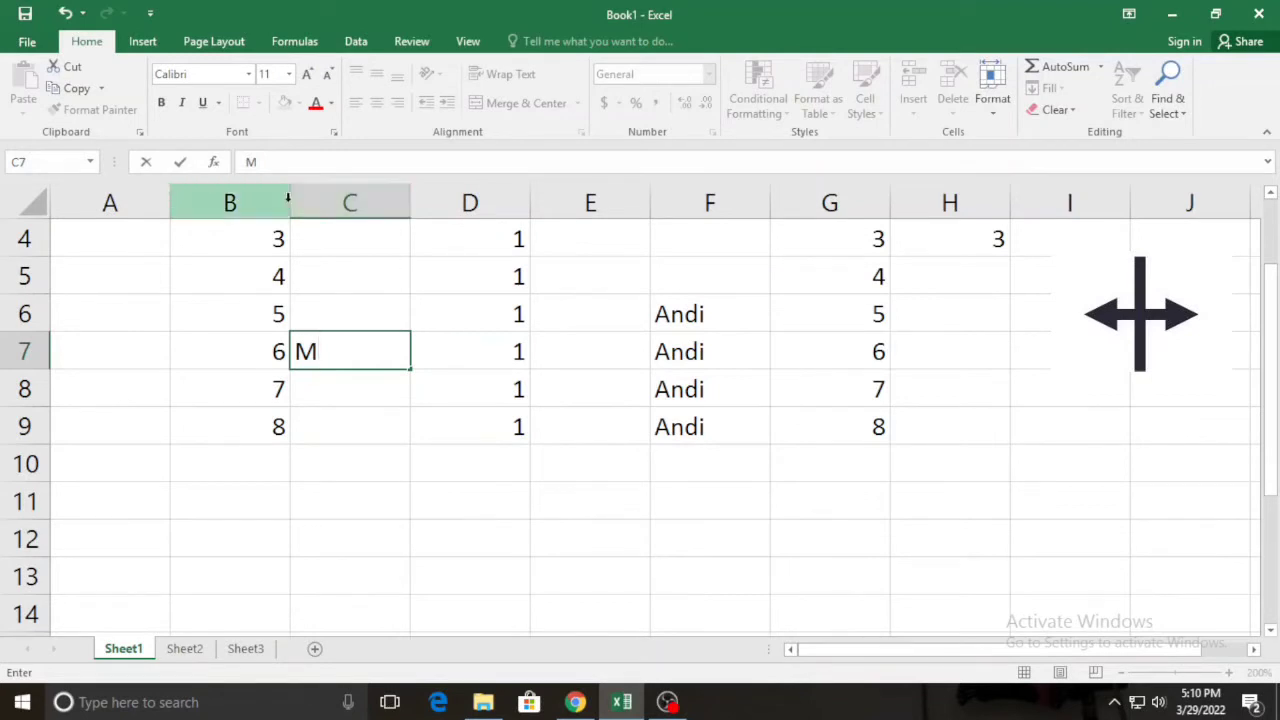
Select the entire column B on Sheet1, then switch to Sheet2.
{"action": "left_click", "coordinate": [276, 196]}
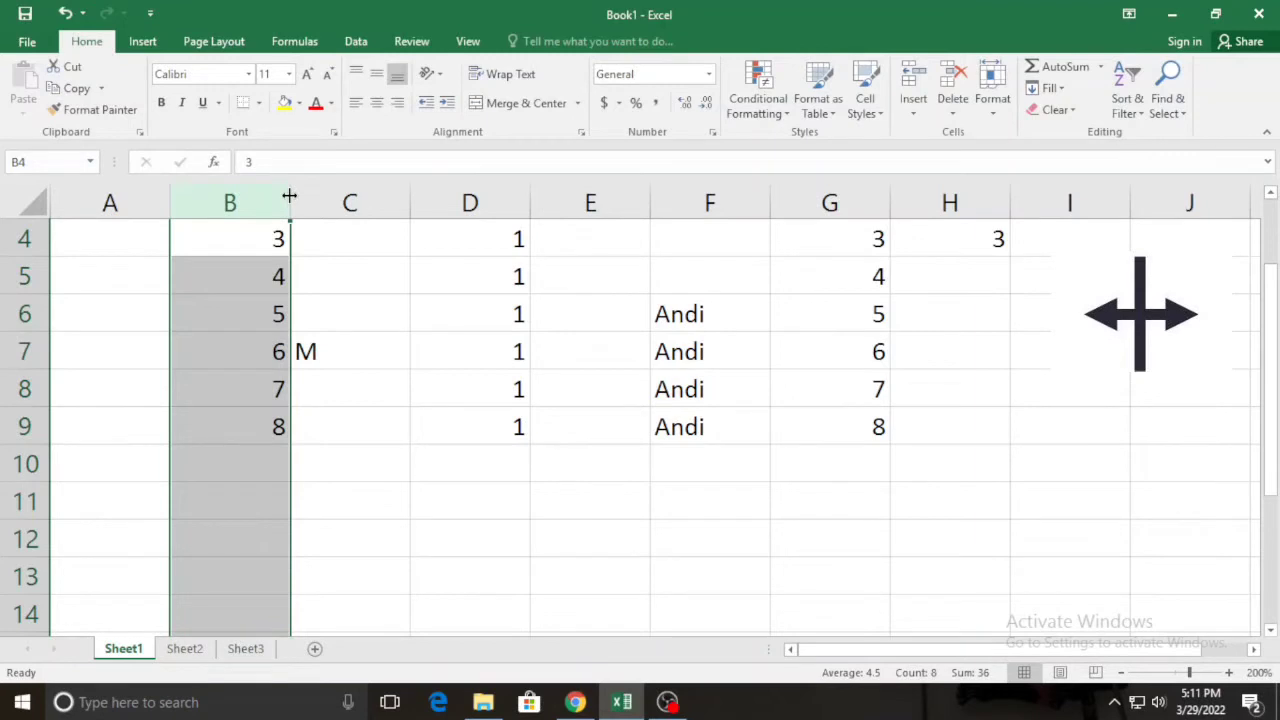
{"action": "left_click", "coordinate": [186, 650]}
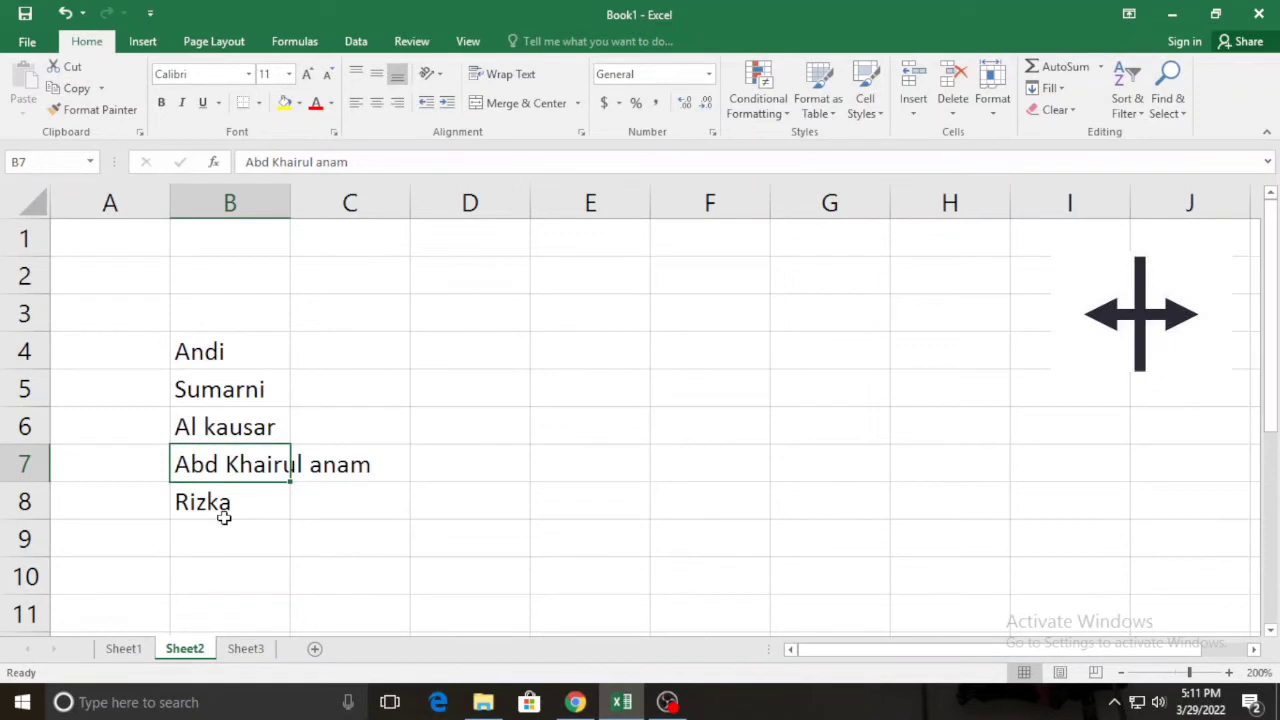
{"action": "left_click", "coordinate": [386, 508]}
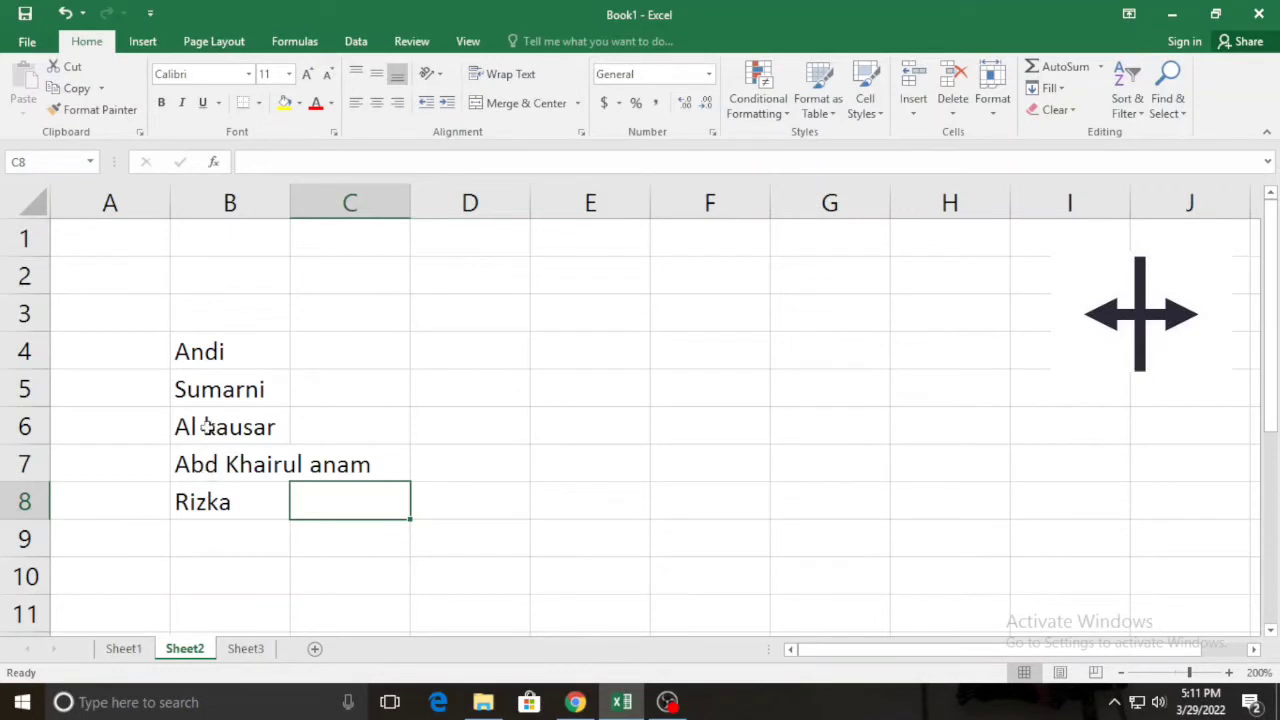
{"action": "left_click", "coordinate": [210, 468]}
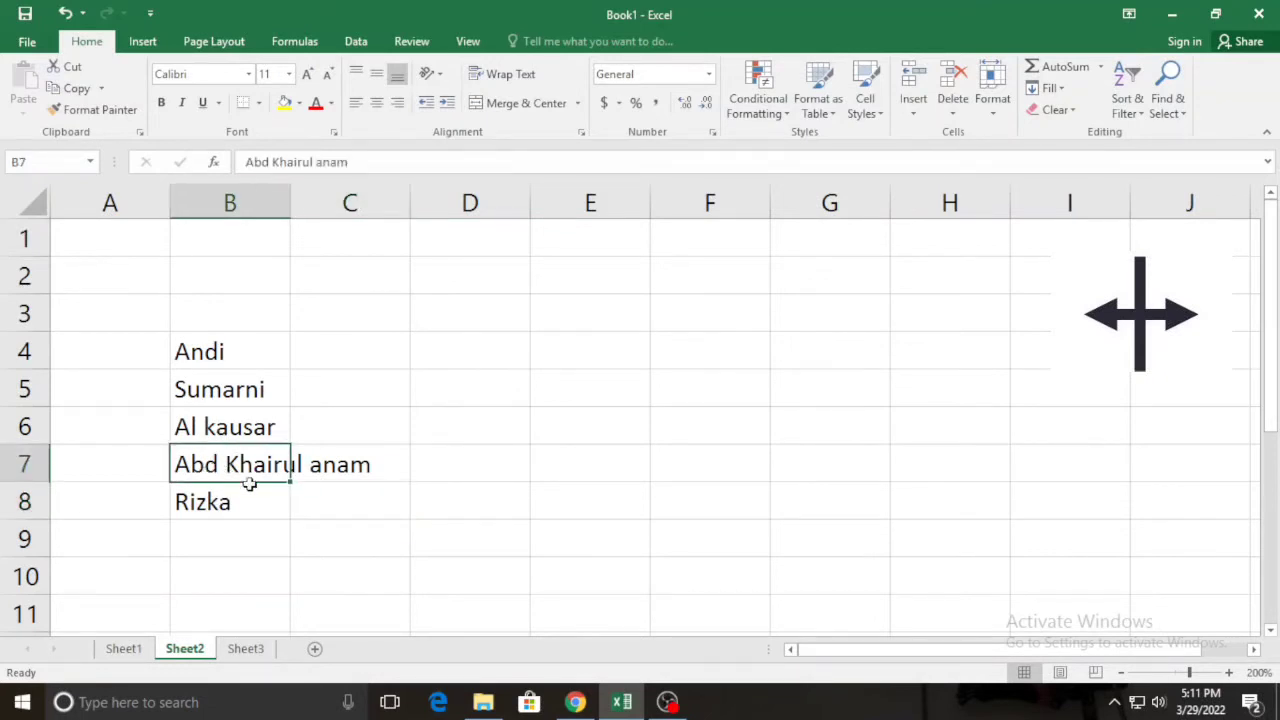
{"action": "left_click", "coordinate": [308, 502]}
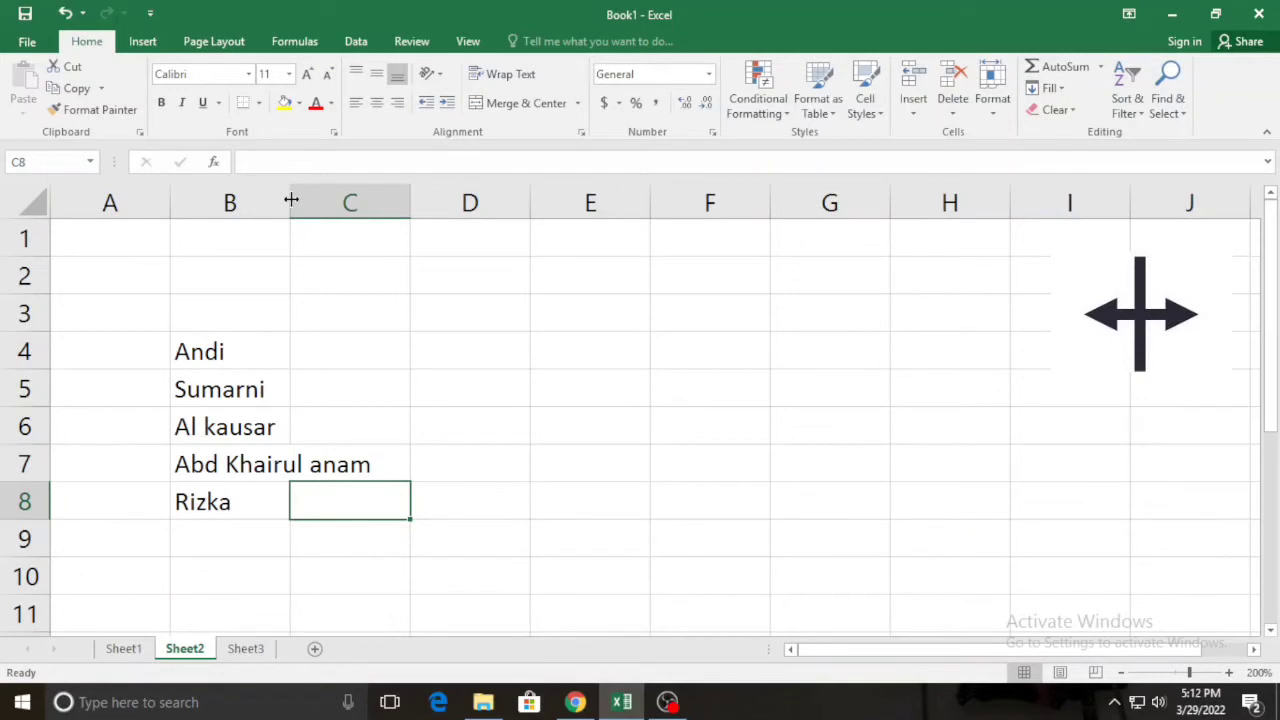
{"action": "left_click_drag", "start_coordinate": [291, 200], "coordinate": [345, 197]}
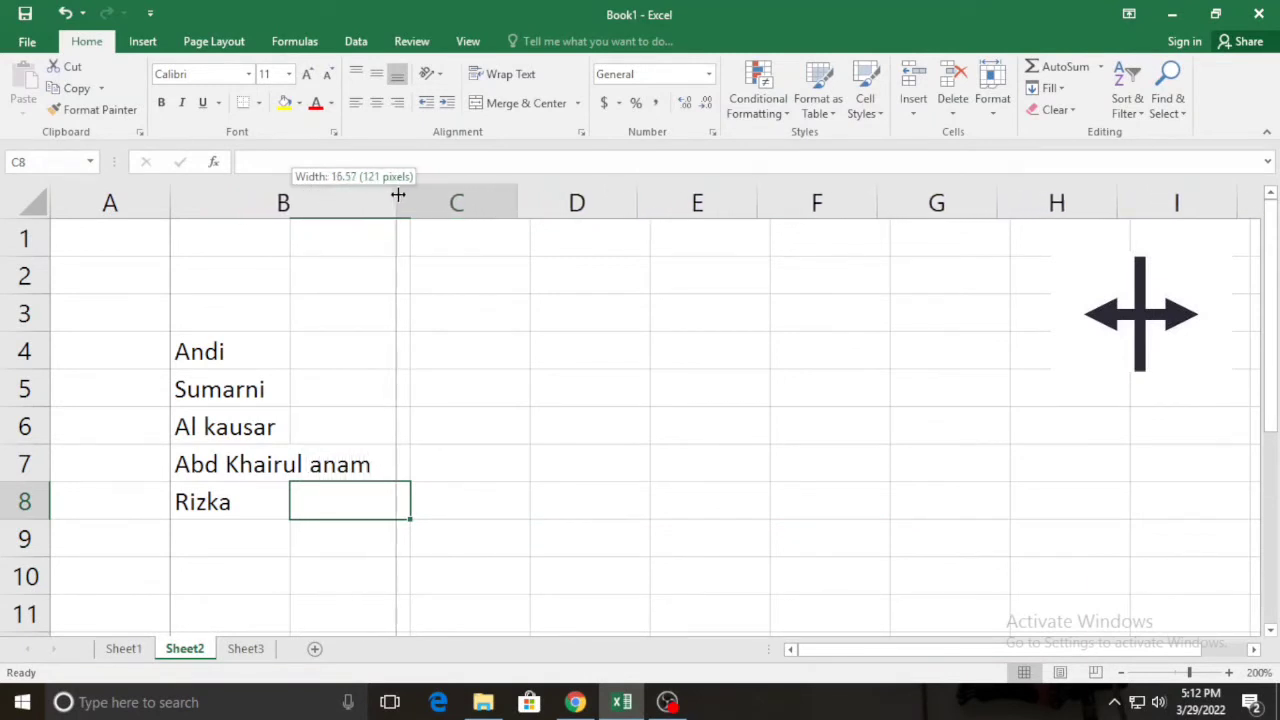
Widen and narrow column B by its border, then AutoFit it to the longest name.
{"action": "left_click_drag", "start_coordinate": [345, 197], "coordinate": [409, 195]}
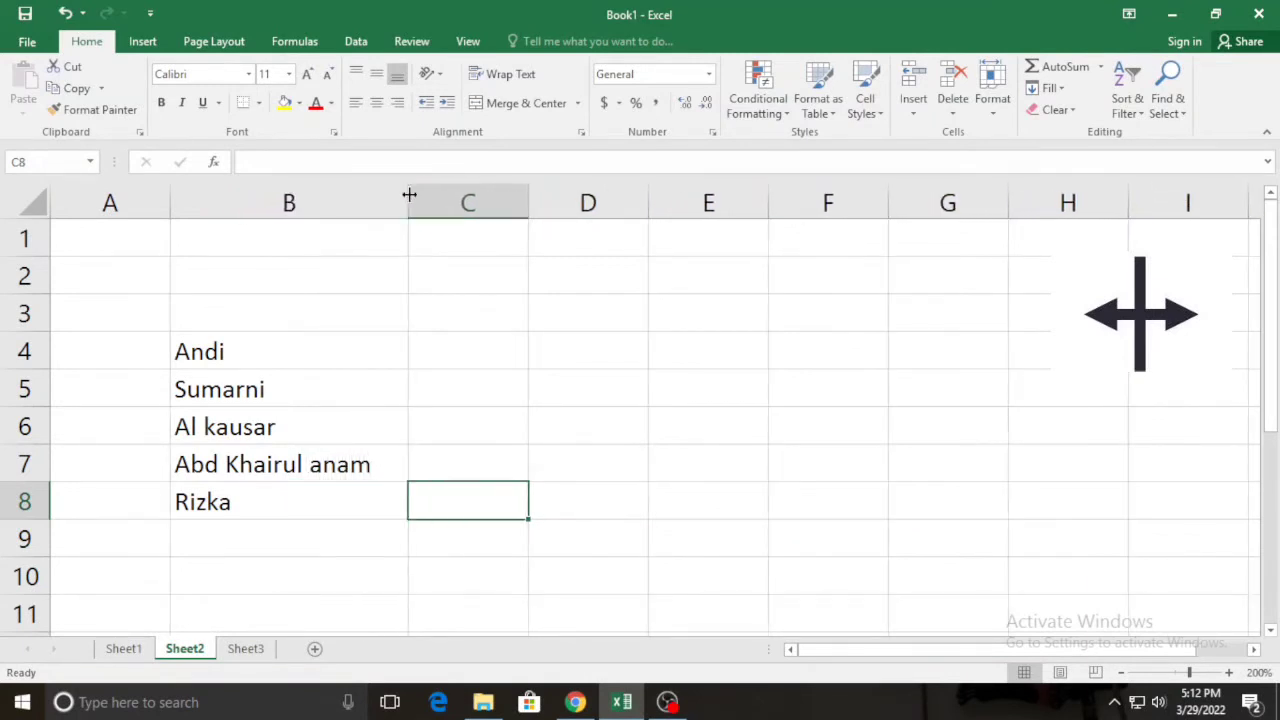
{"action": "left_click", "coordinate": [374, 513]}
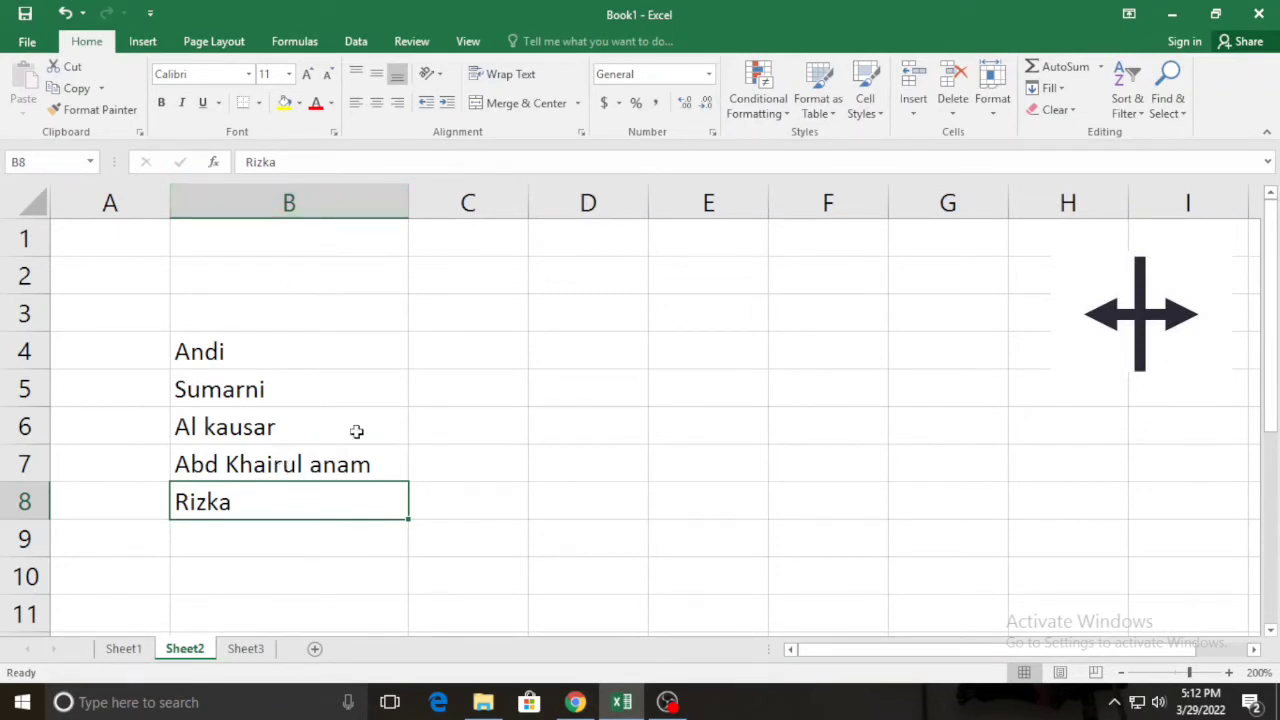
{"action": "left_click_drag", "start_coordinate": [409, 194], "coordinate": [283, 206]}
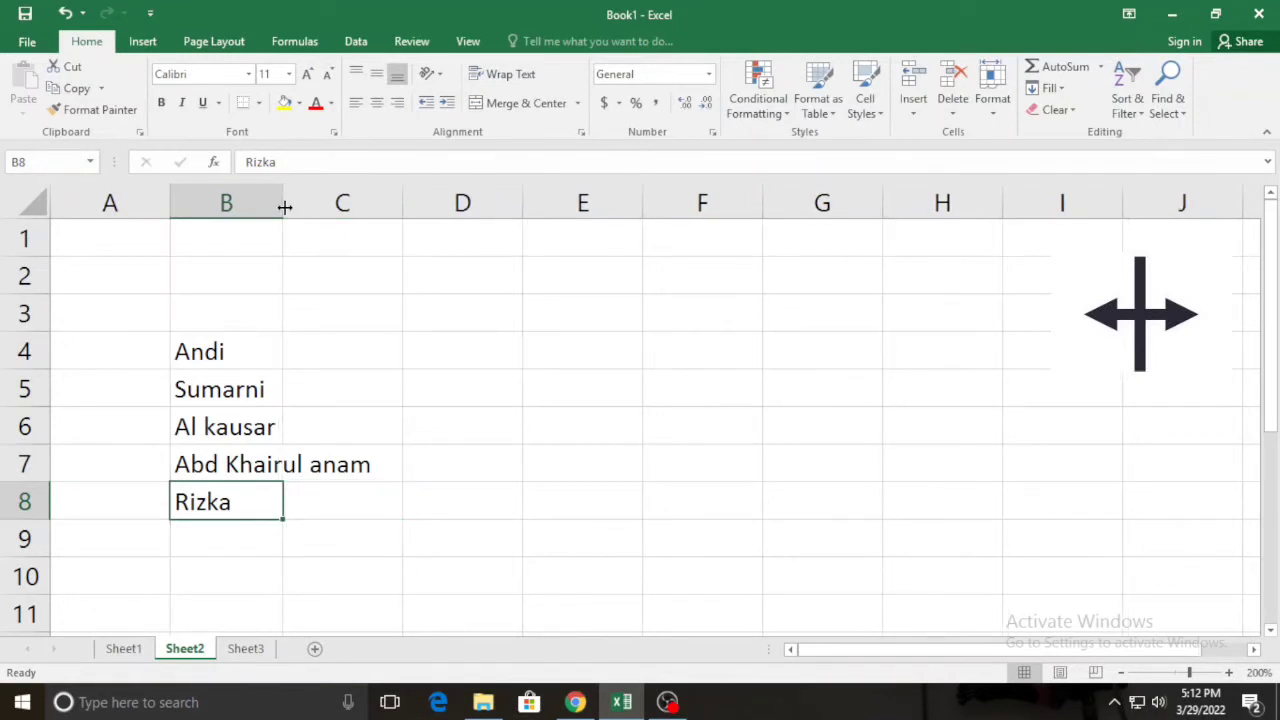
{"action": "left_click", "coordinate": [320, 510]}
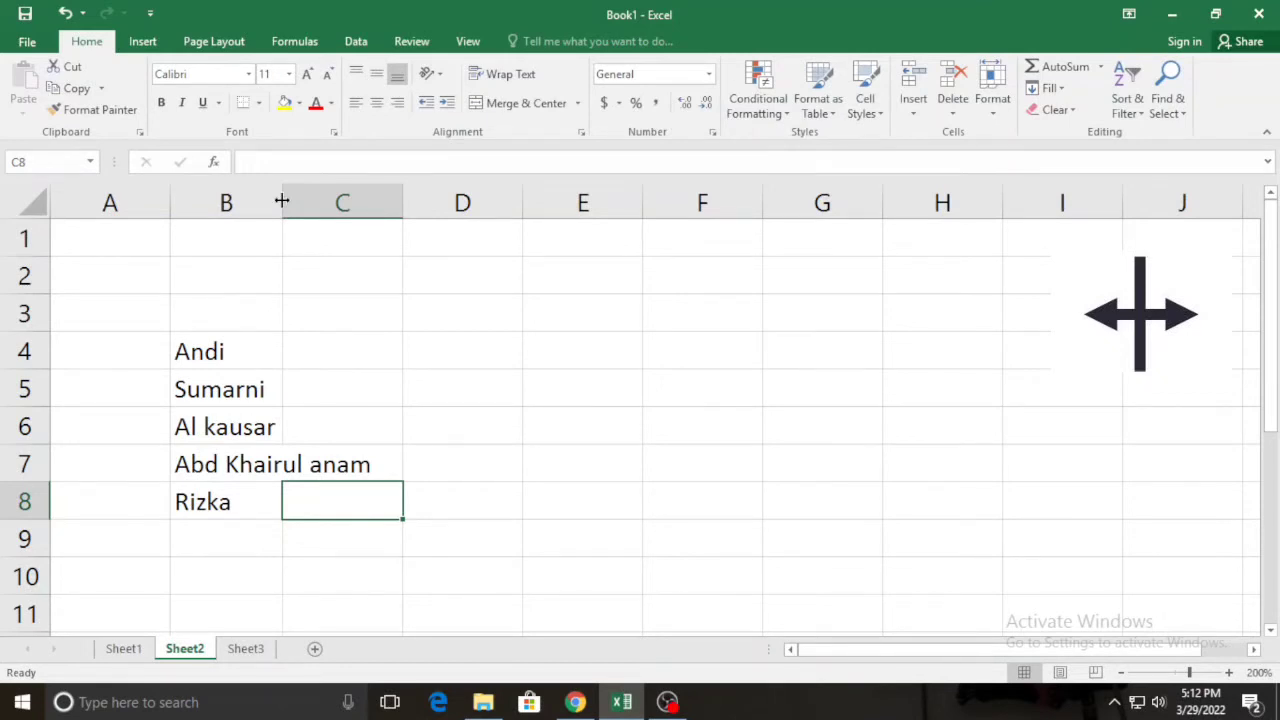
{"action": "double_click", "coordinate": [282, 201]}
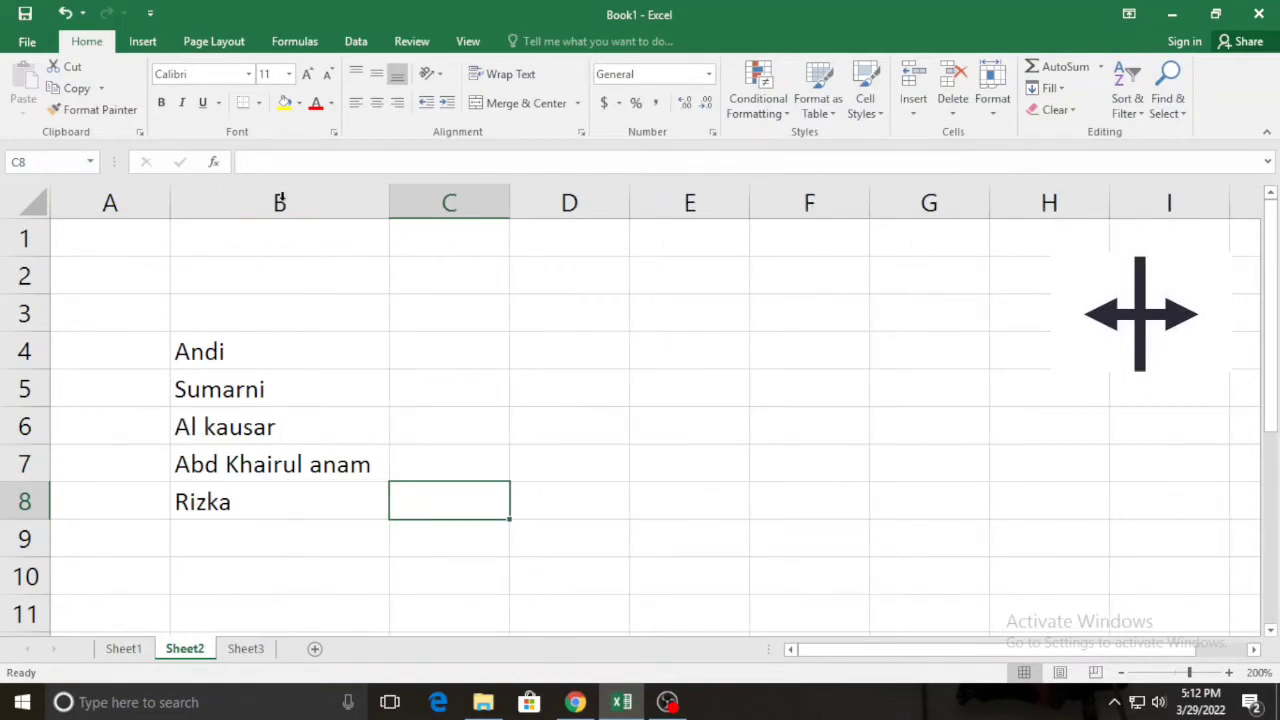
{"action": "left_click", "coordinate": [297, 199]}
{"action": "left_click_drag", "start_coordinate": [387, 205], "coordinate": [270, 207]}
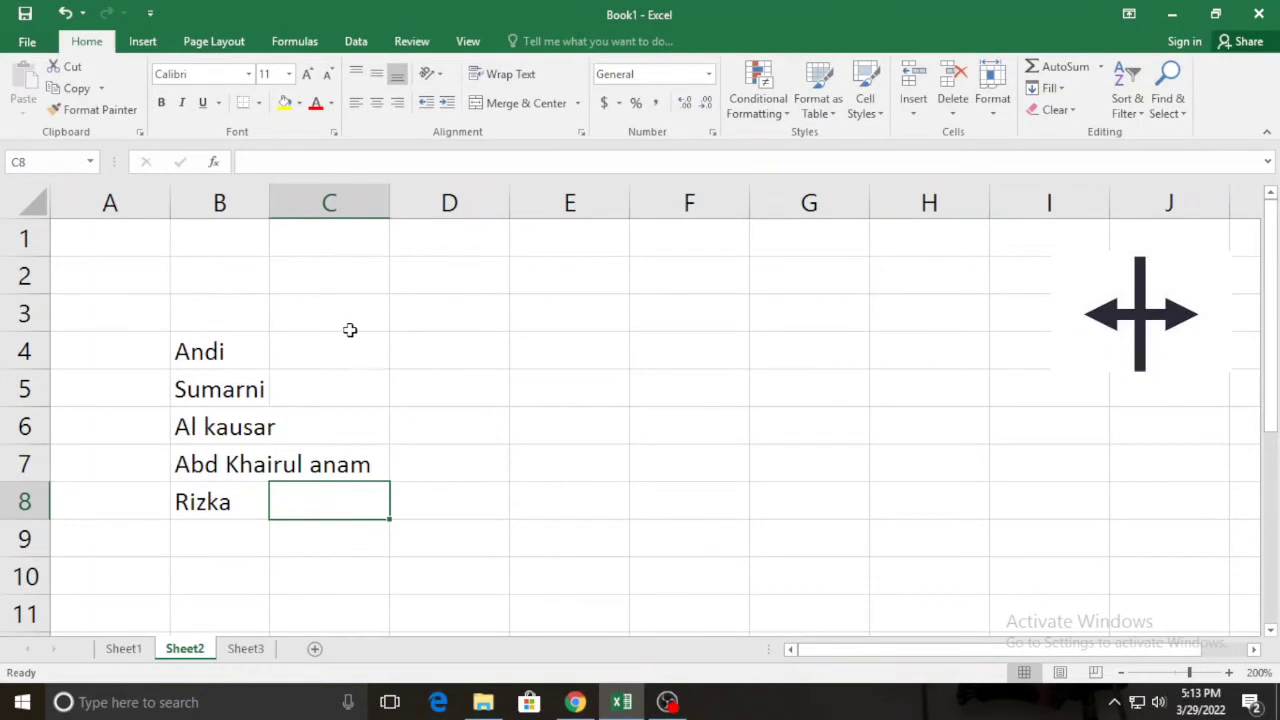
{"action": "double_click", "coordinate": [267, 201]}
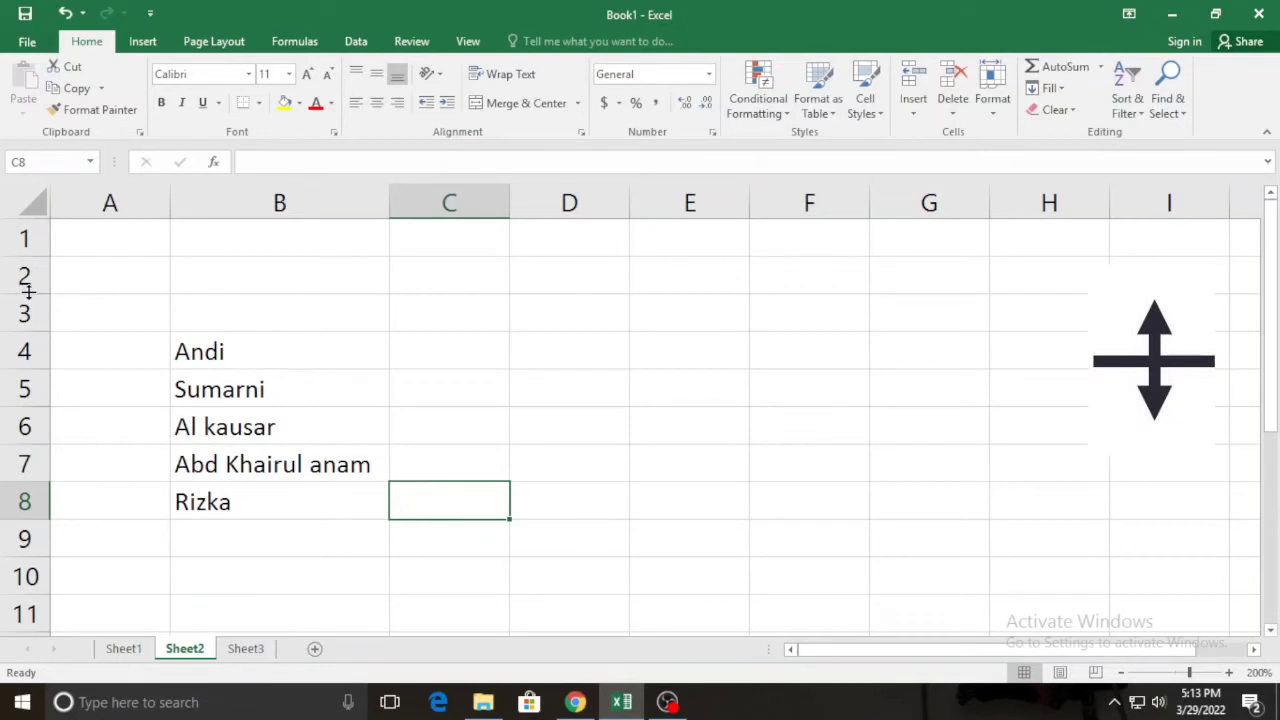
On Sheet3, nudge row 4's height and AutoFit row 5 to the large B5 text.
{"action": "left_click", "coordinate": [245, 650]}
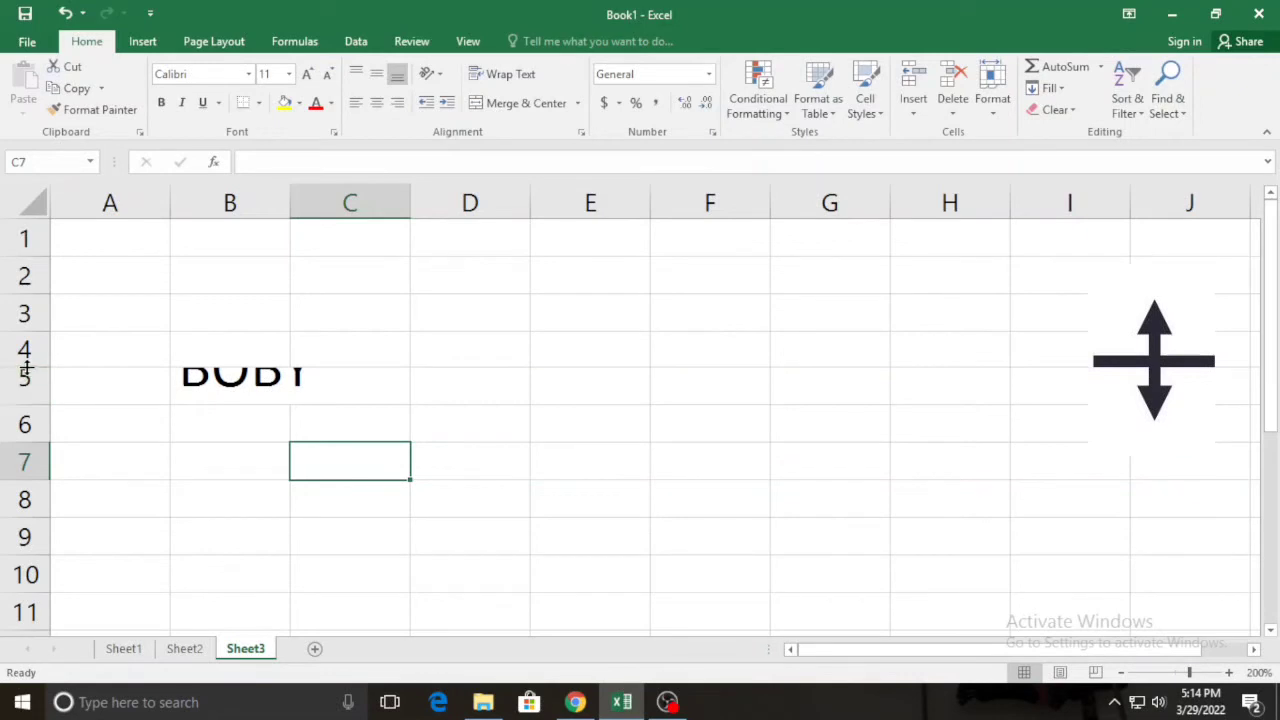
{"action": "left_click_drag", "start_coordinate": [25, 367], "coordinate": [25, 369]}
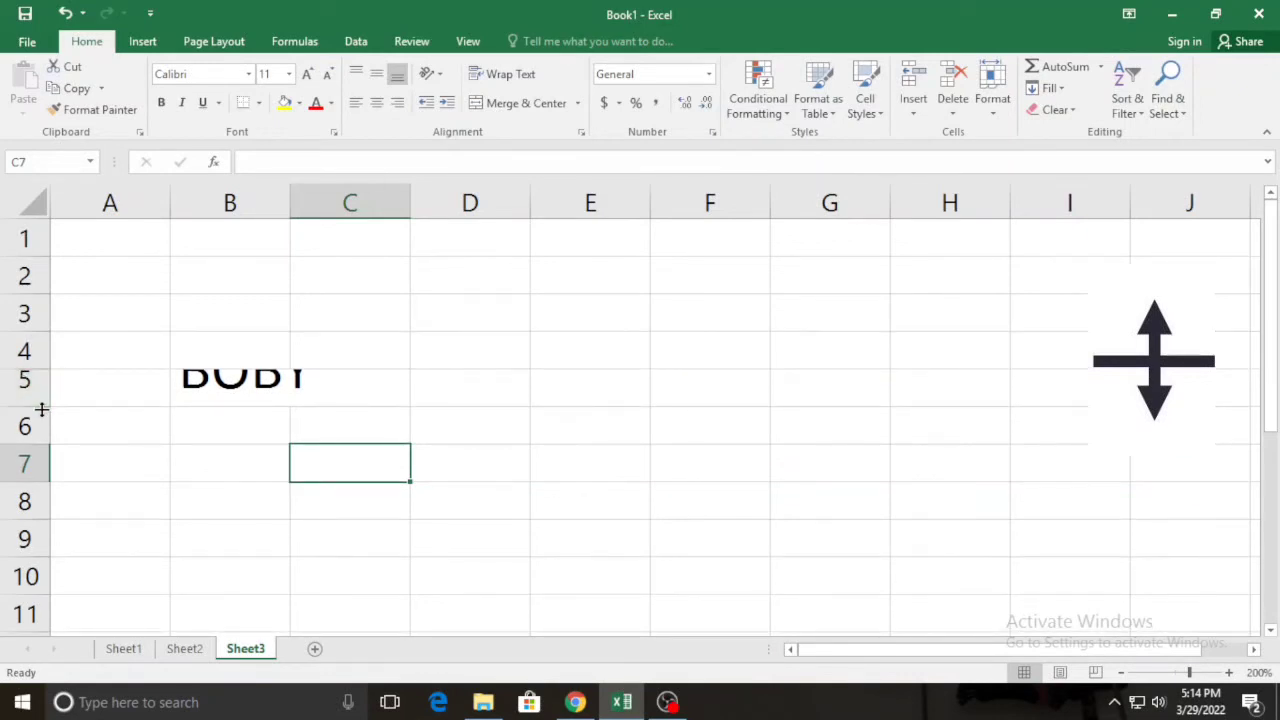
{"action": "double_click", "coordinate": [25, 408]}
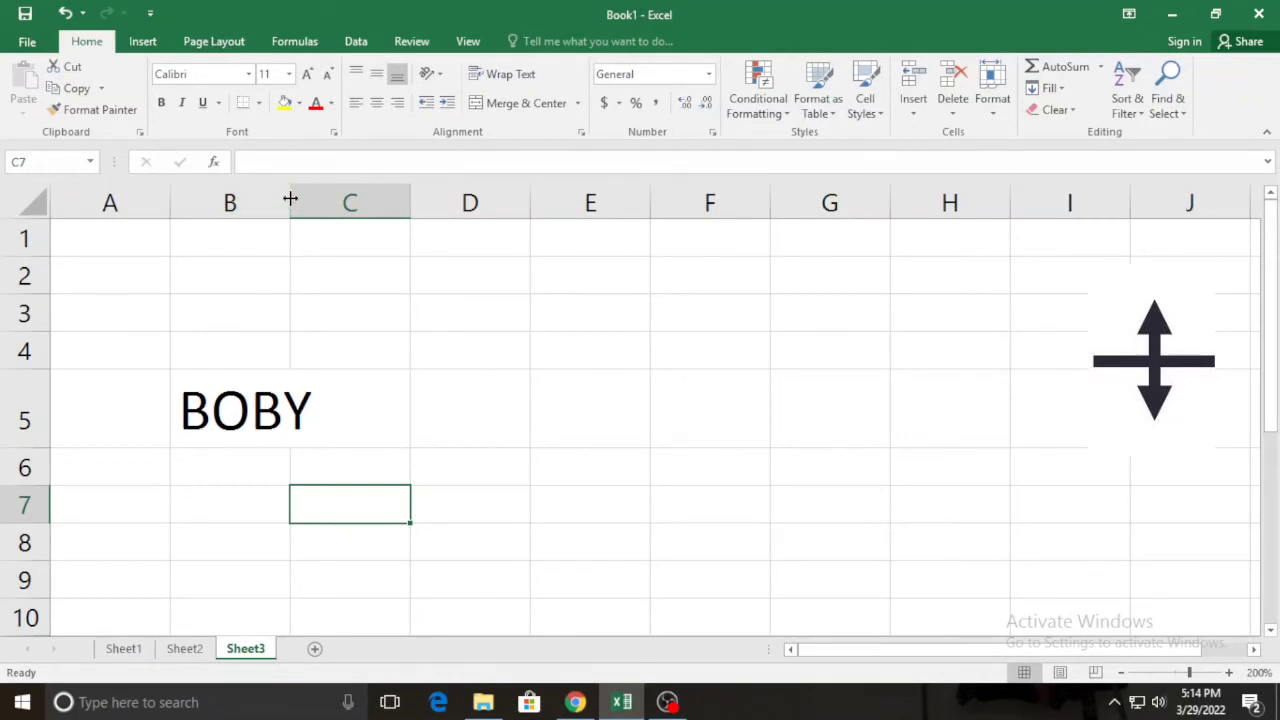
AutoFit column B to the width of the large BOBY text in cell B5.
{"action": "double_click", "coordinate": [290, 199]}
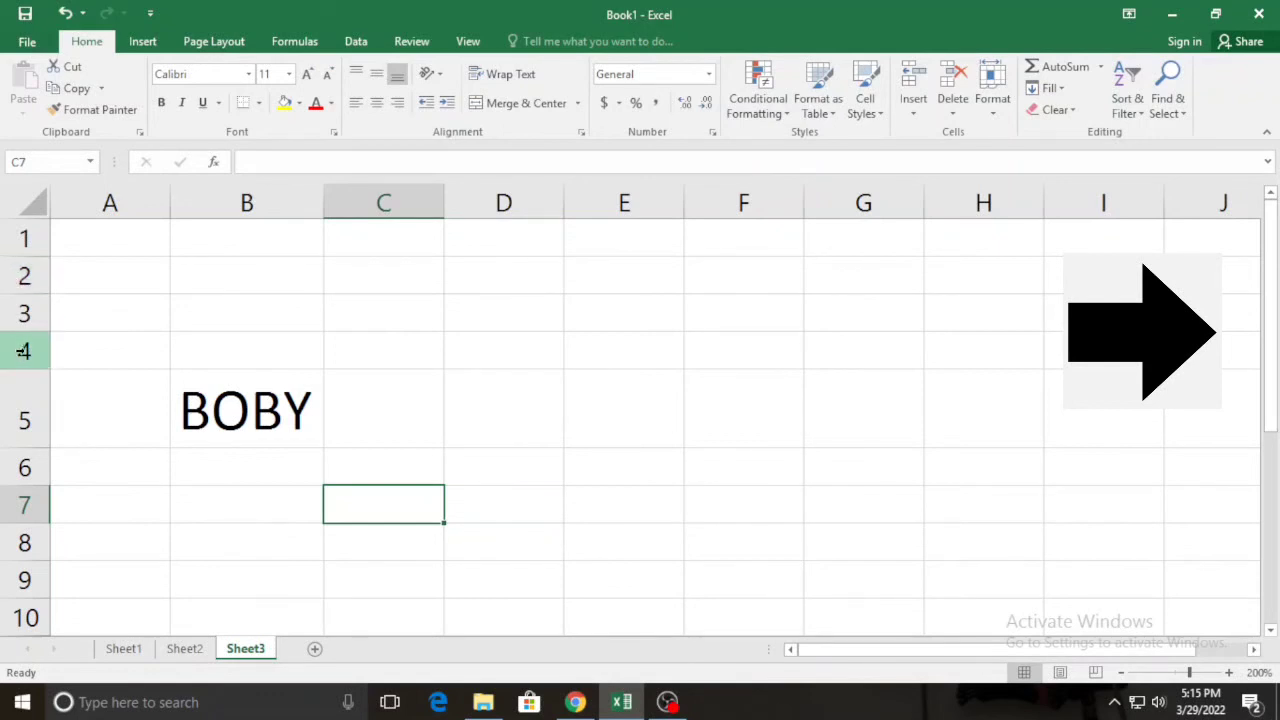
Select rows 1, 2, 3 and 4 one at a time, then rows 1–4 together.
{"action": "left_click", "coordinate": [16, 238]}
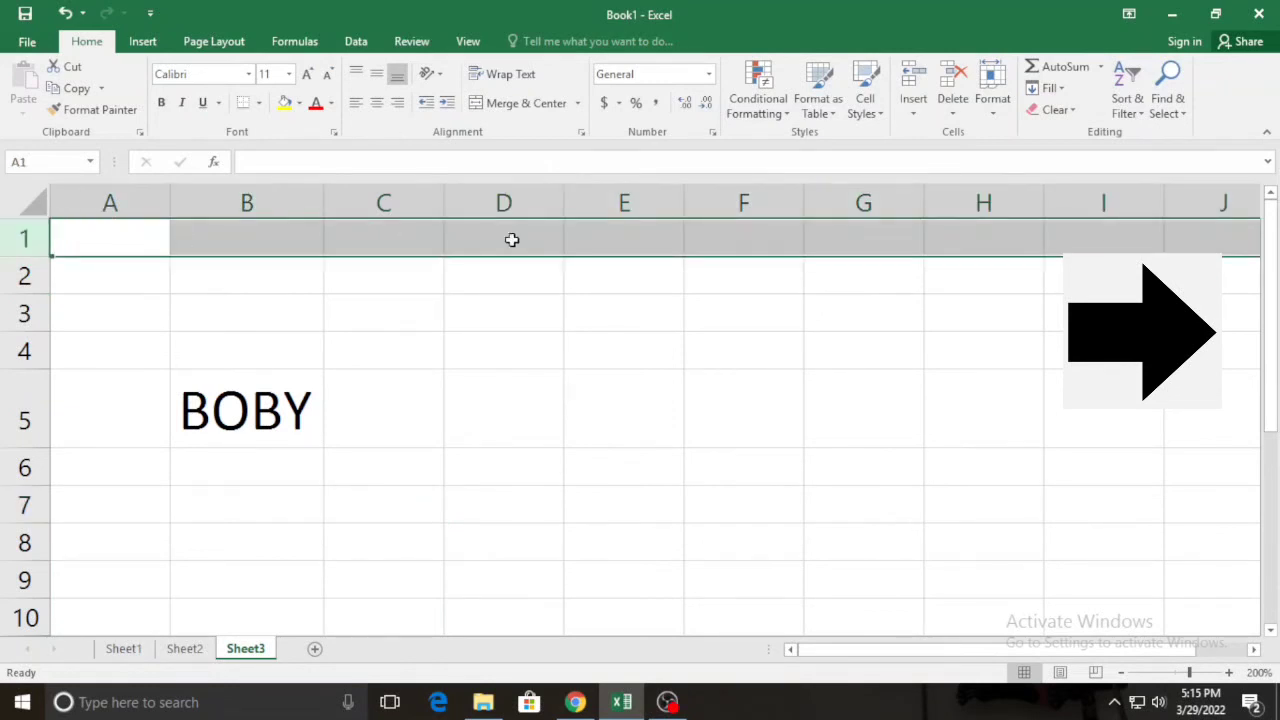
{"action": "left_click", "coordinate": [20, 276]}
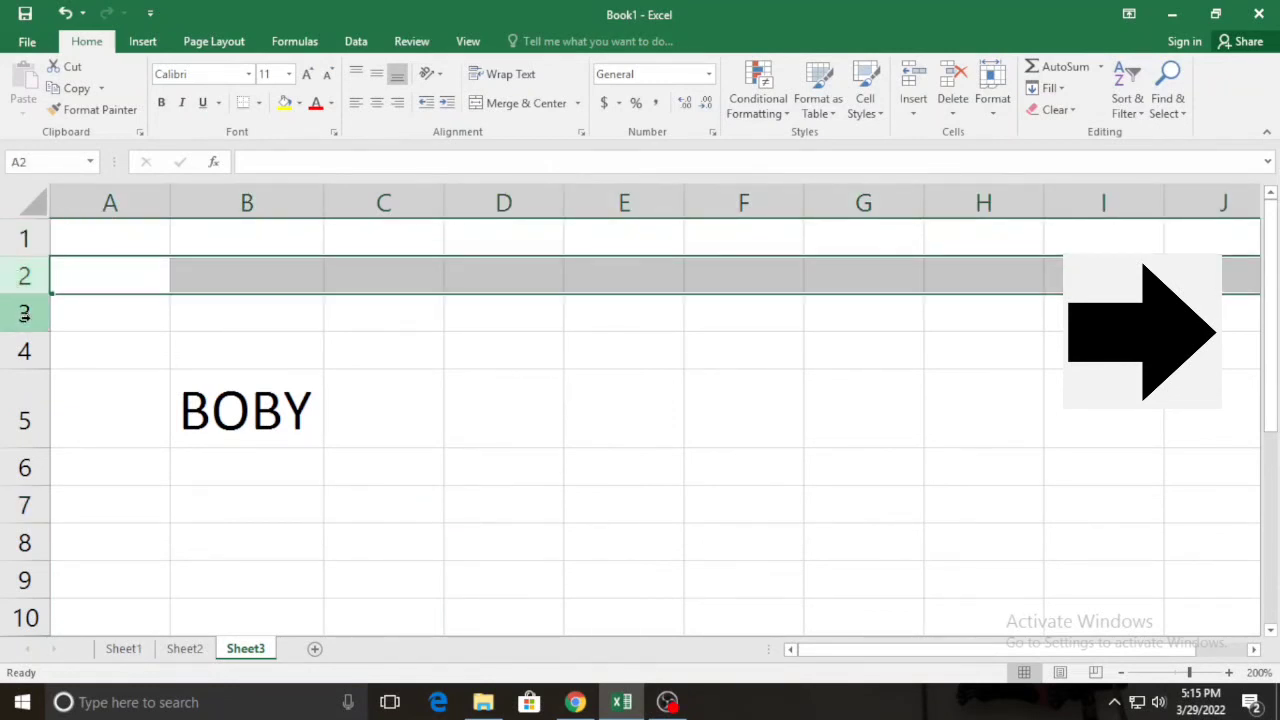
{"action": "left_click", "coordinate": [20, 314]}
{"action": "left_click", "coordinate": [20, 350]}
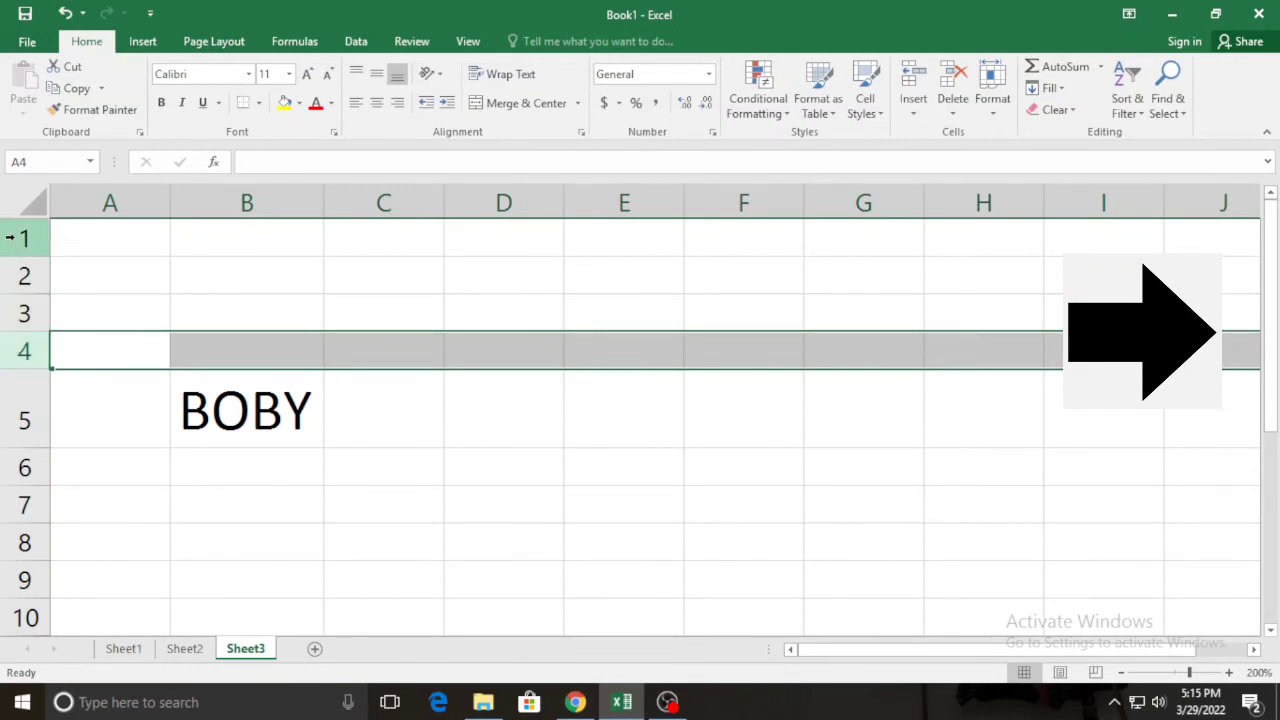
{"action": "left_click_drag", "start_coordinate": [10, 237], "coordinate": [16, 349]}
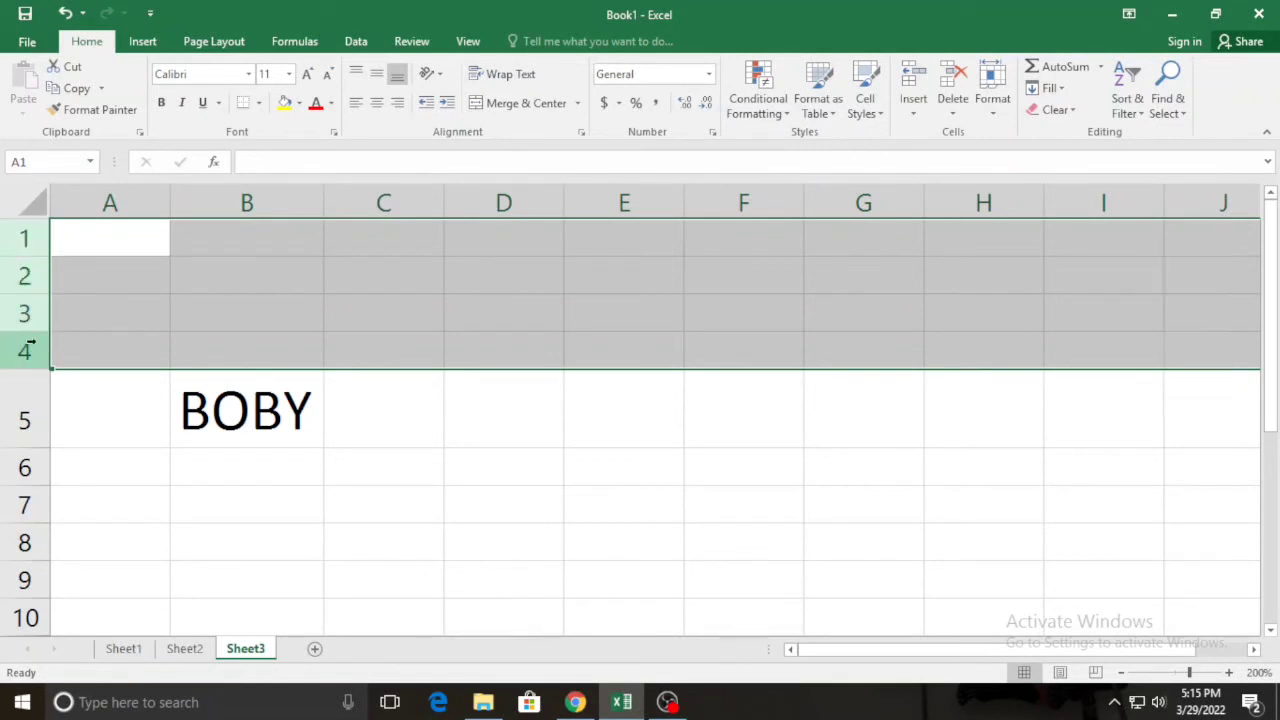
Select columns A, B and C individually, then ranges B:C, C:F and finally A:E.
{"action": "left_click", "coordinate": [134, 194]}
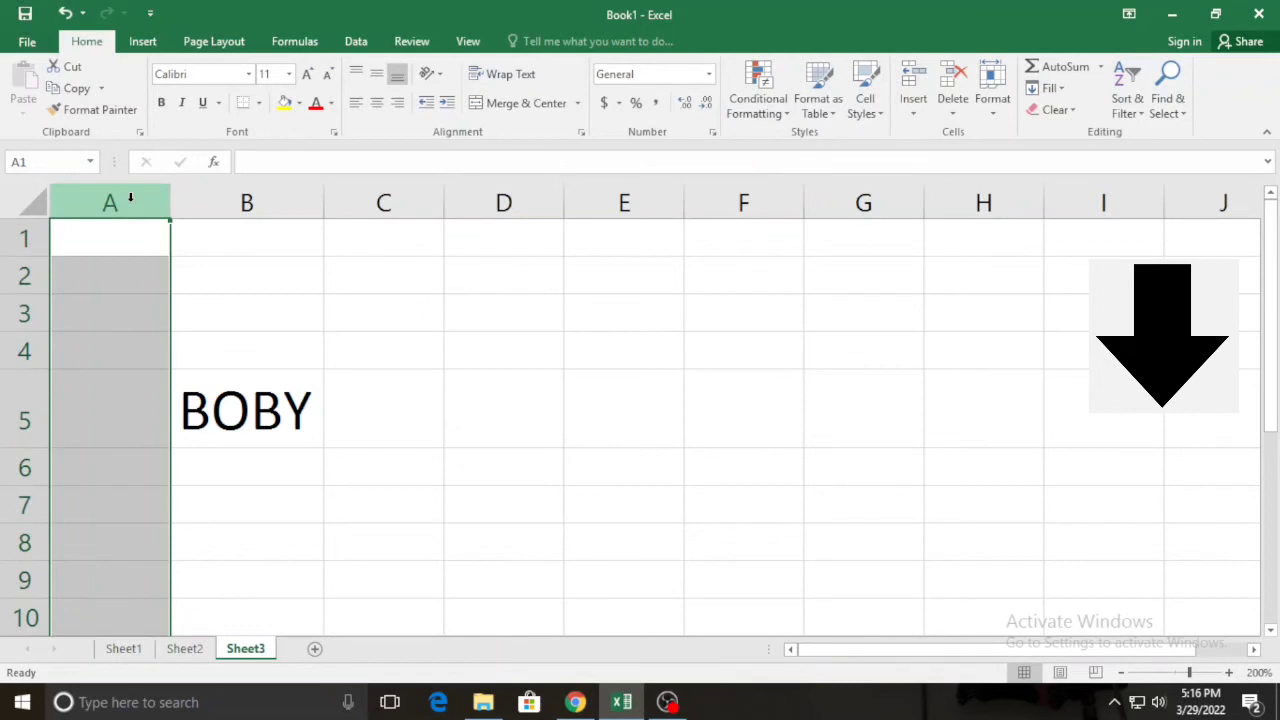
{"action": "left_click", "coordinate": [210, 202]}
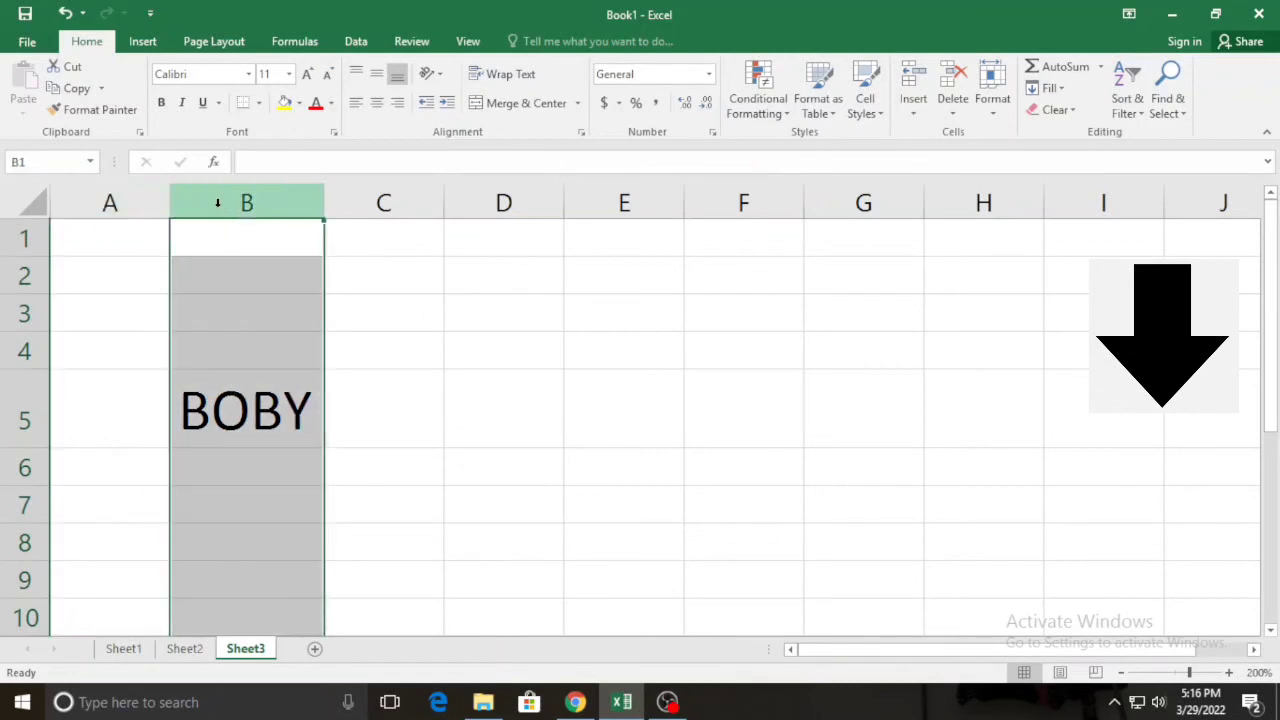
{"action": "left_click", "coordinate": [366, 196]}
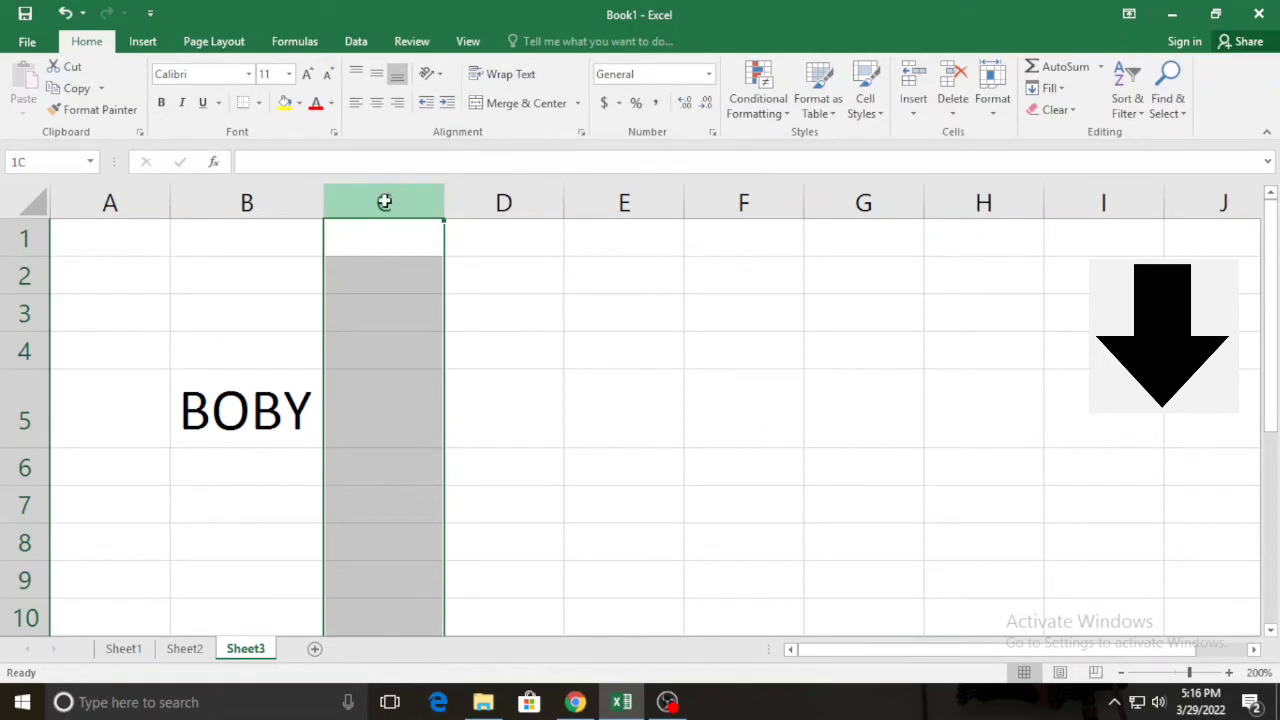
{"action": "left_click_drag", "start_coordinate": [386, 200], "coordinate": [238, 200]}
{"action": "left_click_drag", "start_coordinate": [373, 203], "coordinate": [717, 202]}
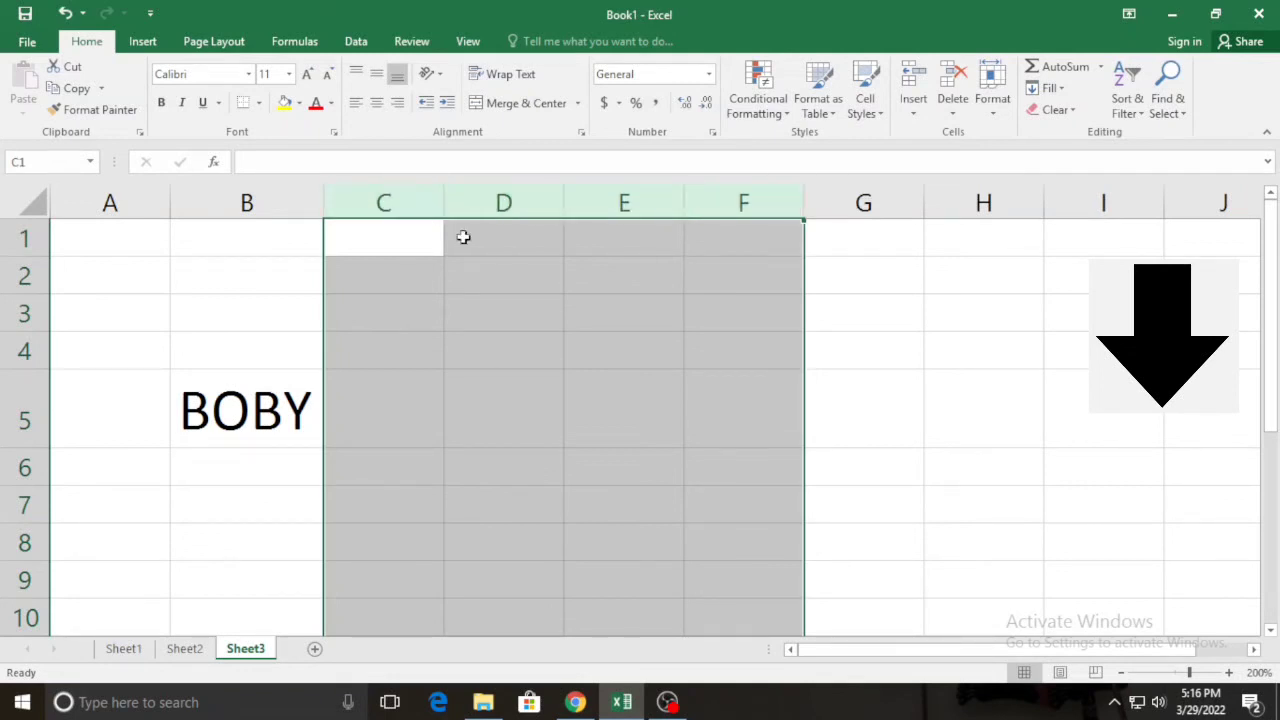
{"action": "left_click_drag", "start_coordinate": [110, 203], "coordinate": [608, 205]}
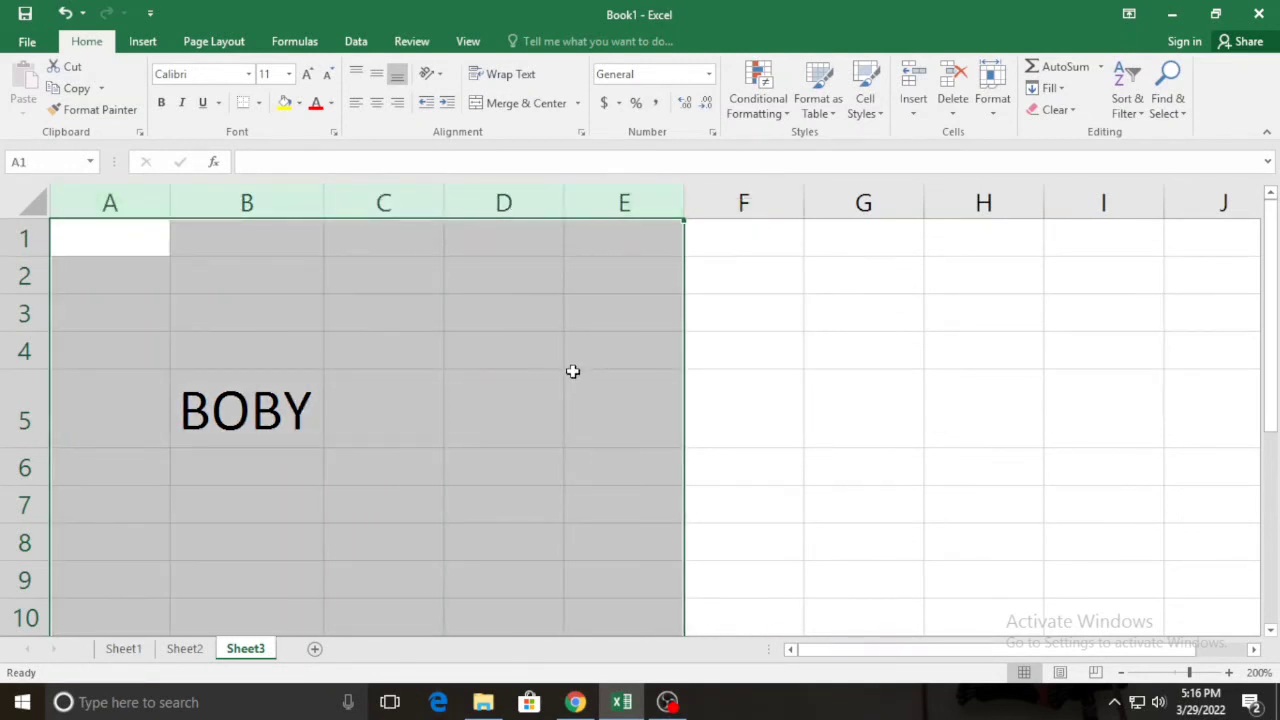